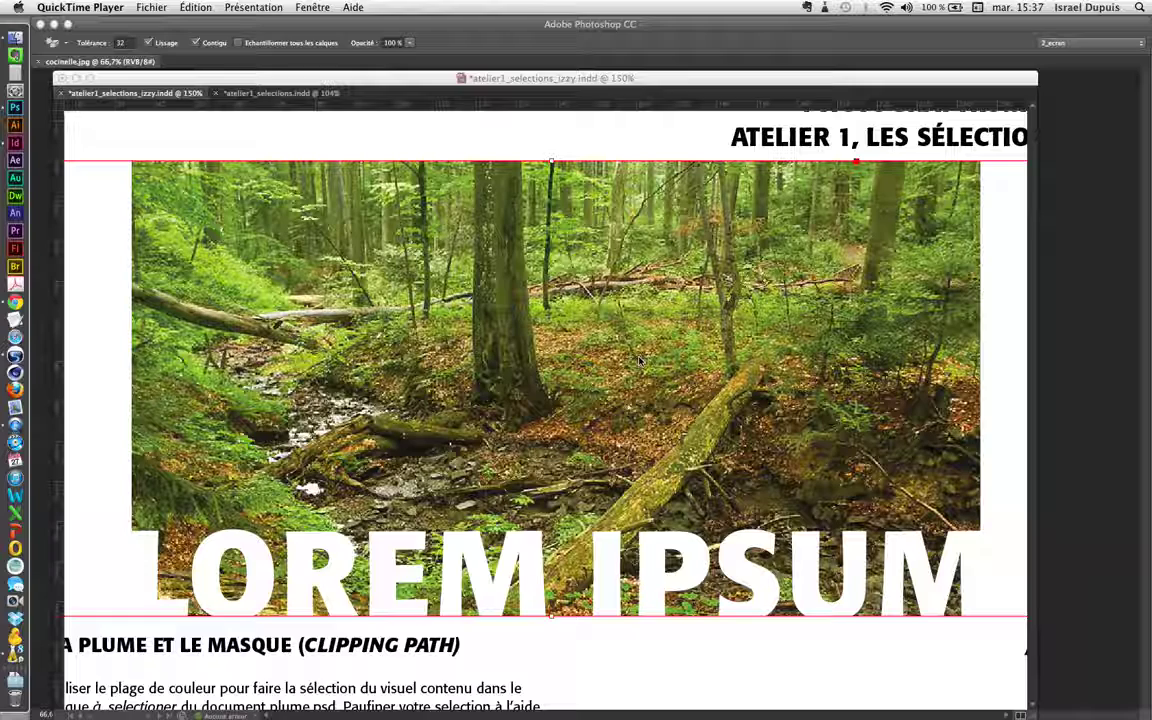
Switch to Photoshop and convert the locked background of cocinelle.jpg into a regular layer with the default settings
{"action": "left_click", "coordinate": [576, 163]}
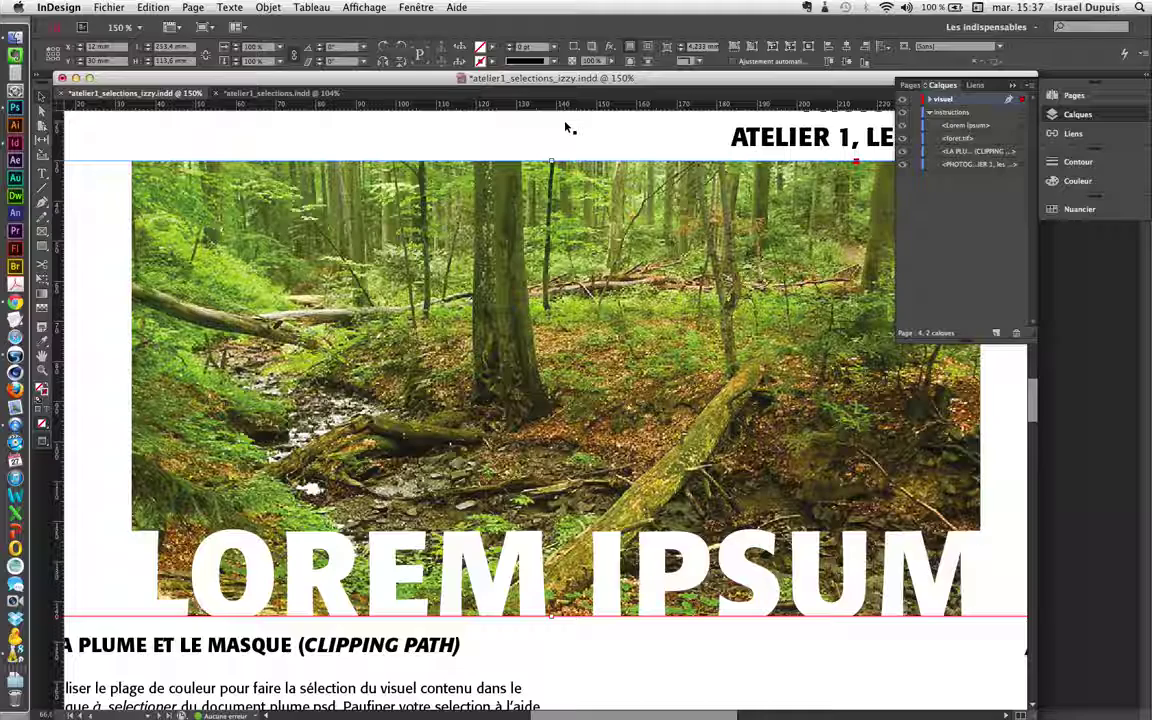
{"action": "left_click", "coordinate": [15, 107]}
{"action": "left_click", "coordinate": [1024, 297]}
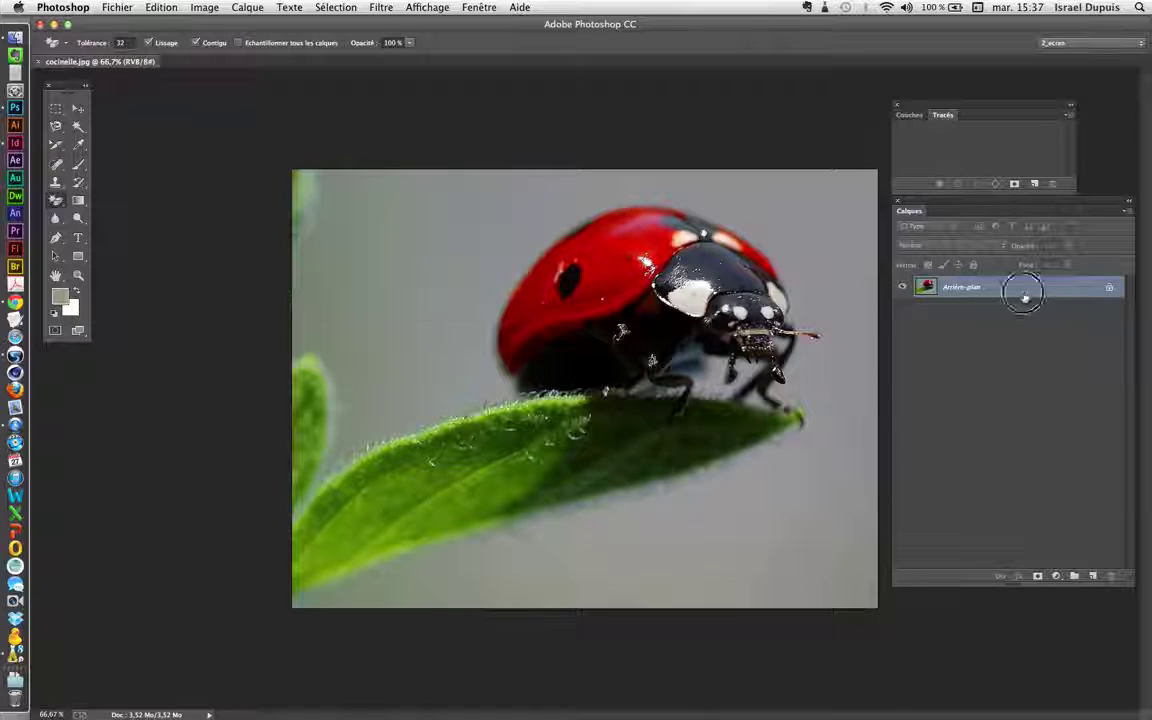
{"action": "key", "text": "Return"}
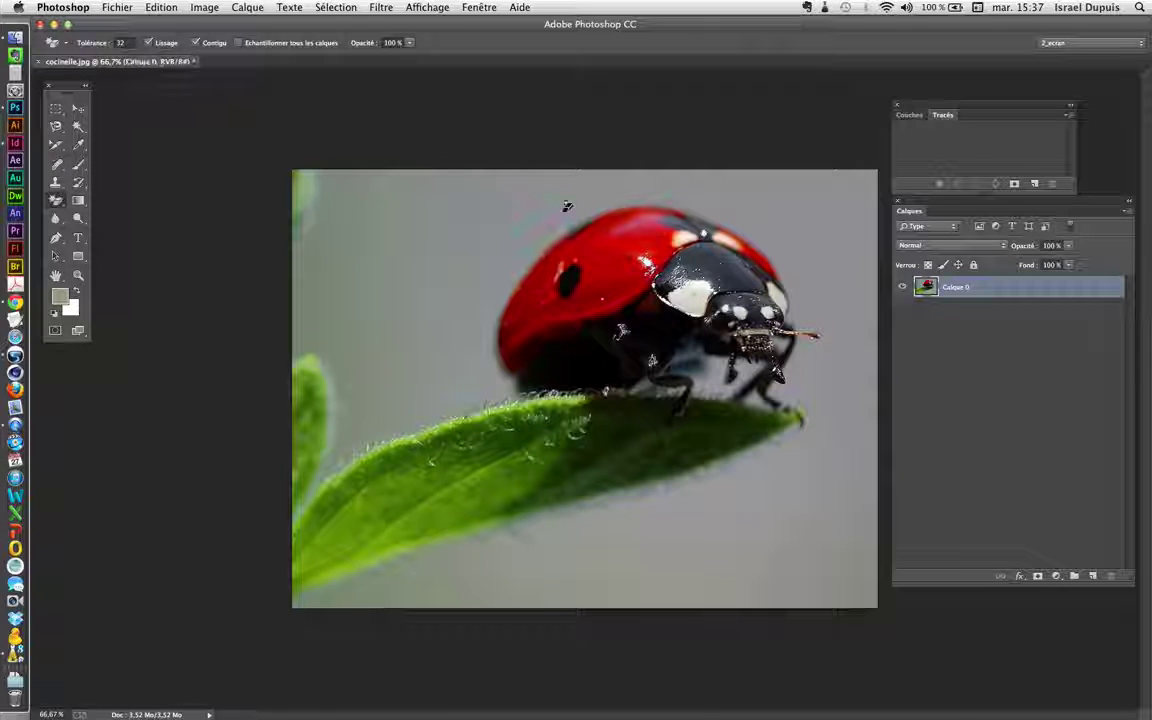
Try erasing the grey background beside the ladybug's shell with the regular Eraser and undo the stroke
{"action": "left_click", "coordinate": [103, 204]}
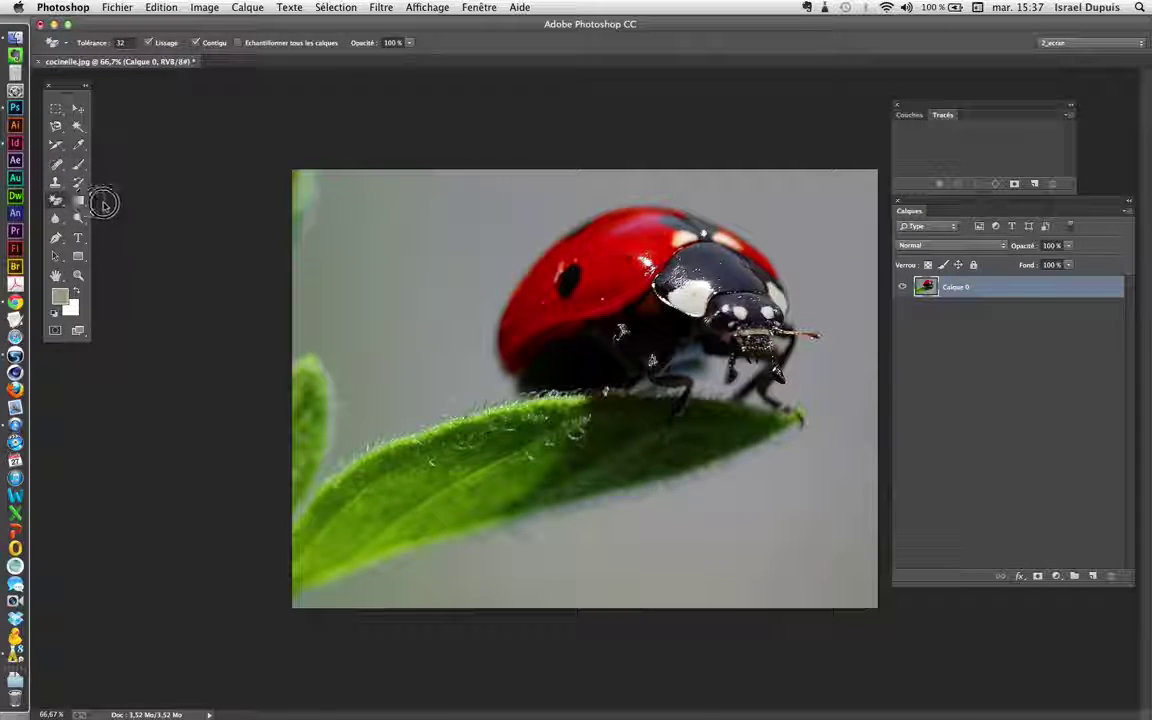
{"action": "left_click", "coordinate": [56, 200]}
{"action": "left_click", "coordinate": [120, 181]}
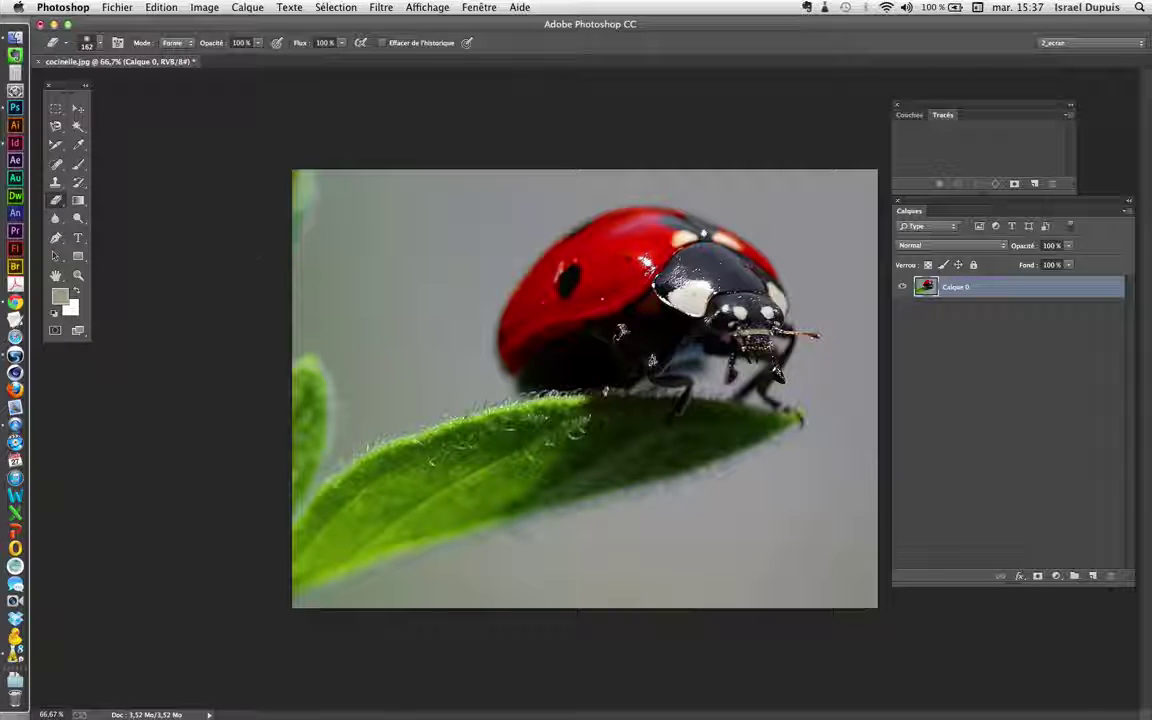
{"action": "mouse_move", "coordinate": [445, 215]}
{"action": "left_mouse_down"}
{"action": "mouse_move", "coordinate": [501, 265]}
{"action": "mouse_move", "coordinate": [504, 293]}
{"action": "mouse_move", "coordinate": [486, 288]}
{"action": "left_mouse_up"}
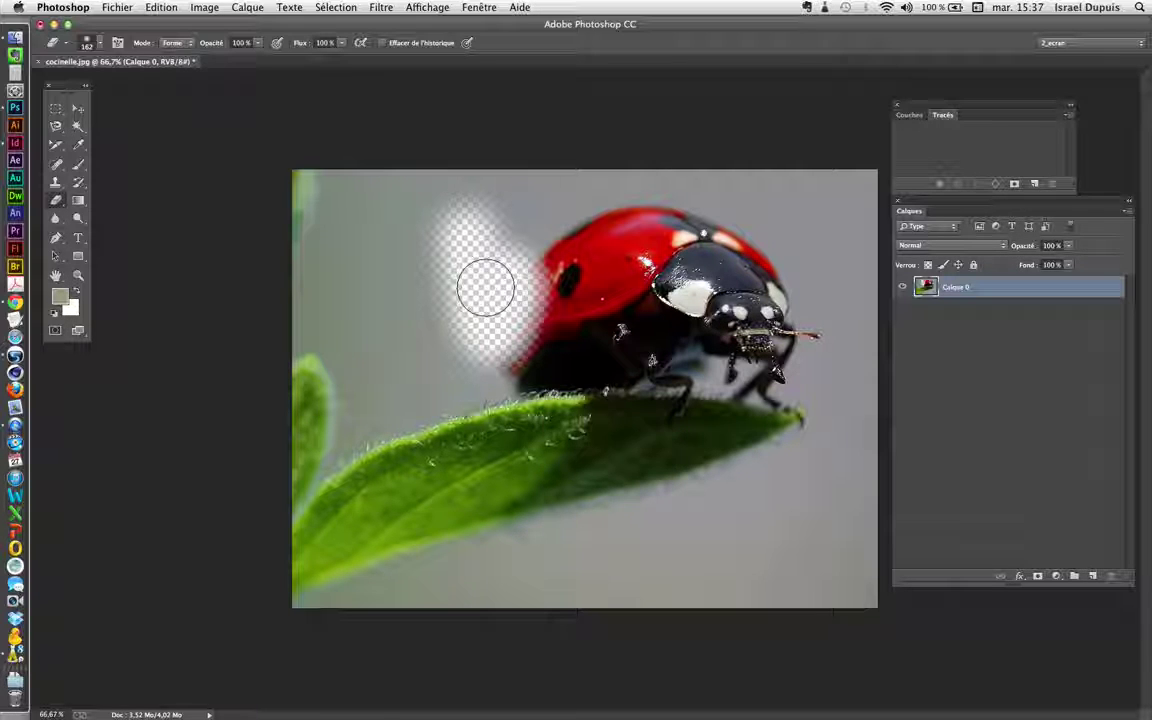
{"action": "key", "text": "super+z"}
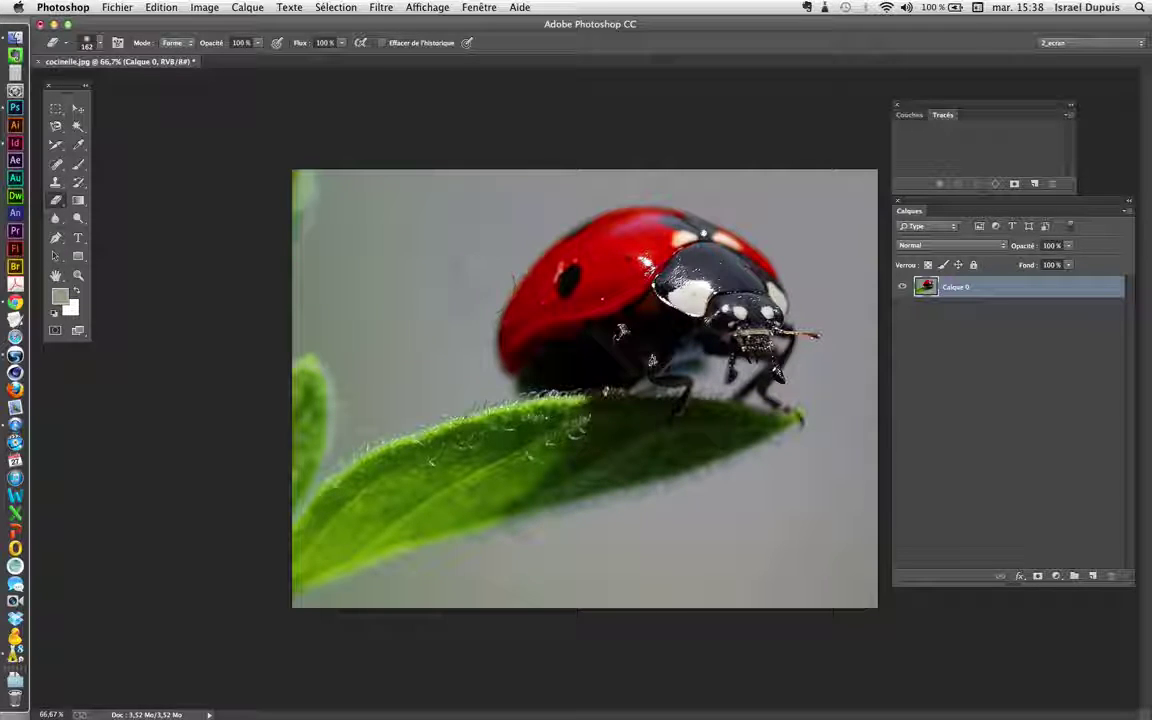
With the Pen tool in Tracé mode, start a path at the shell's lower rear edge and trace it over the ladybug's back
{"action": "left_click", "coordinate": [16, 142]}
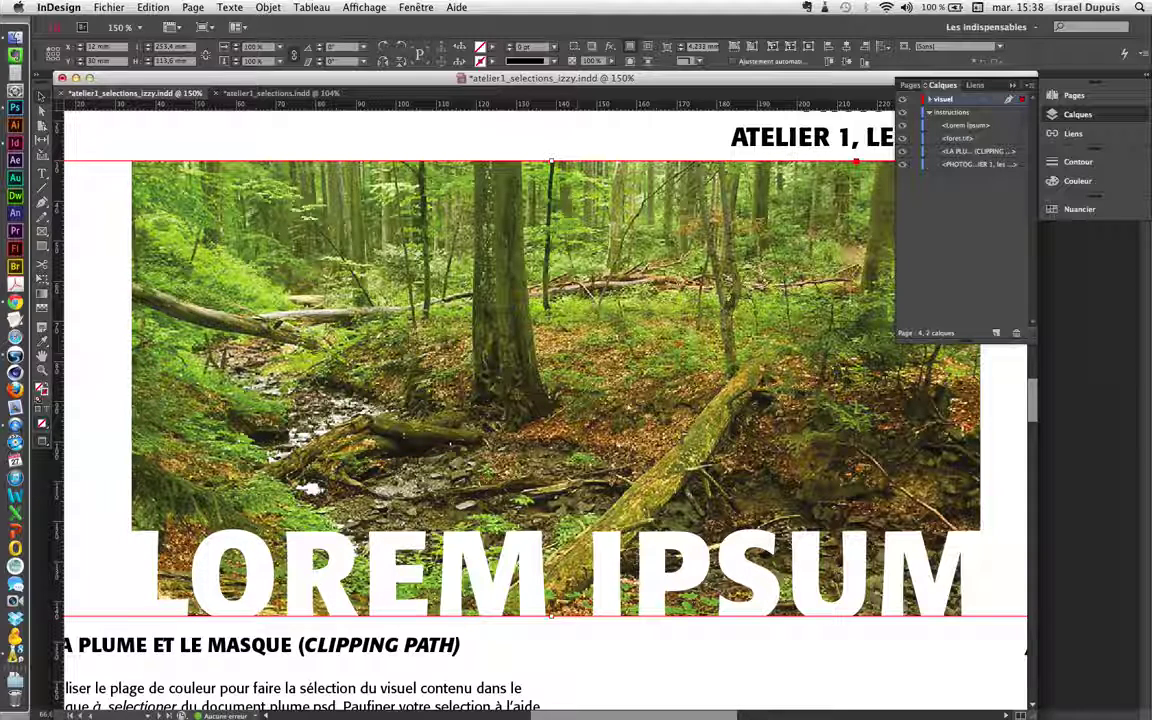
{"action": "left_click", "coordinate": [15, 107]}
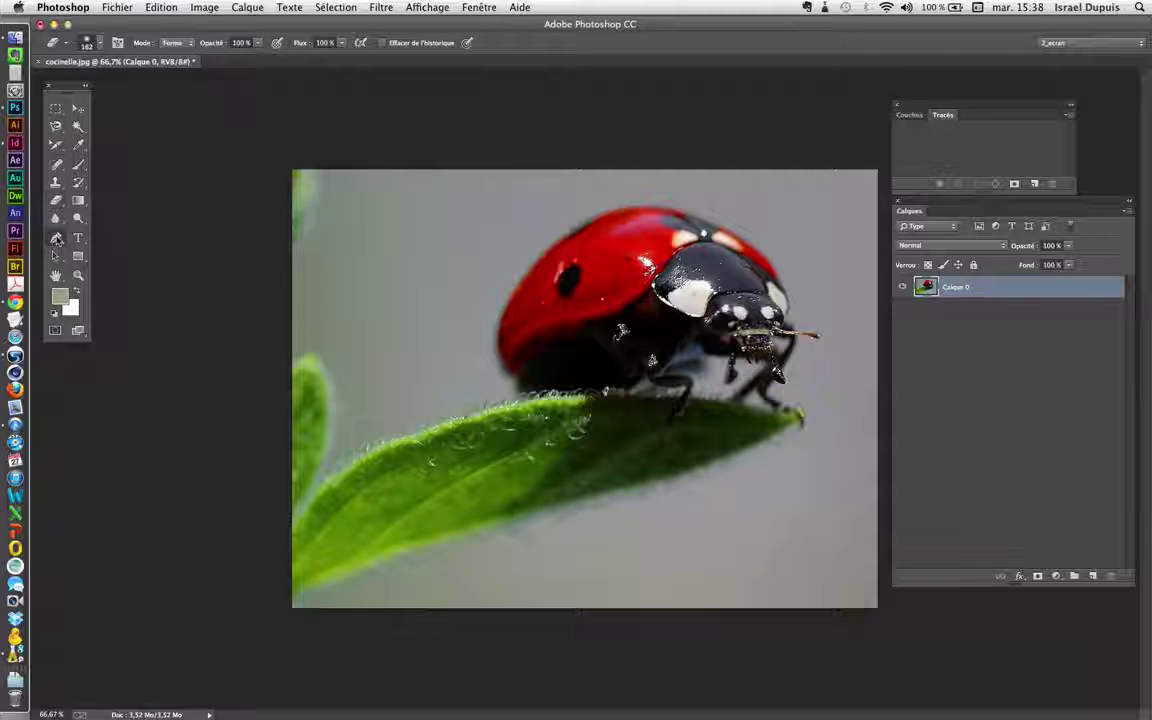
{"action": "left_click", "coordinate": [57, 240]}
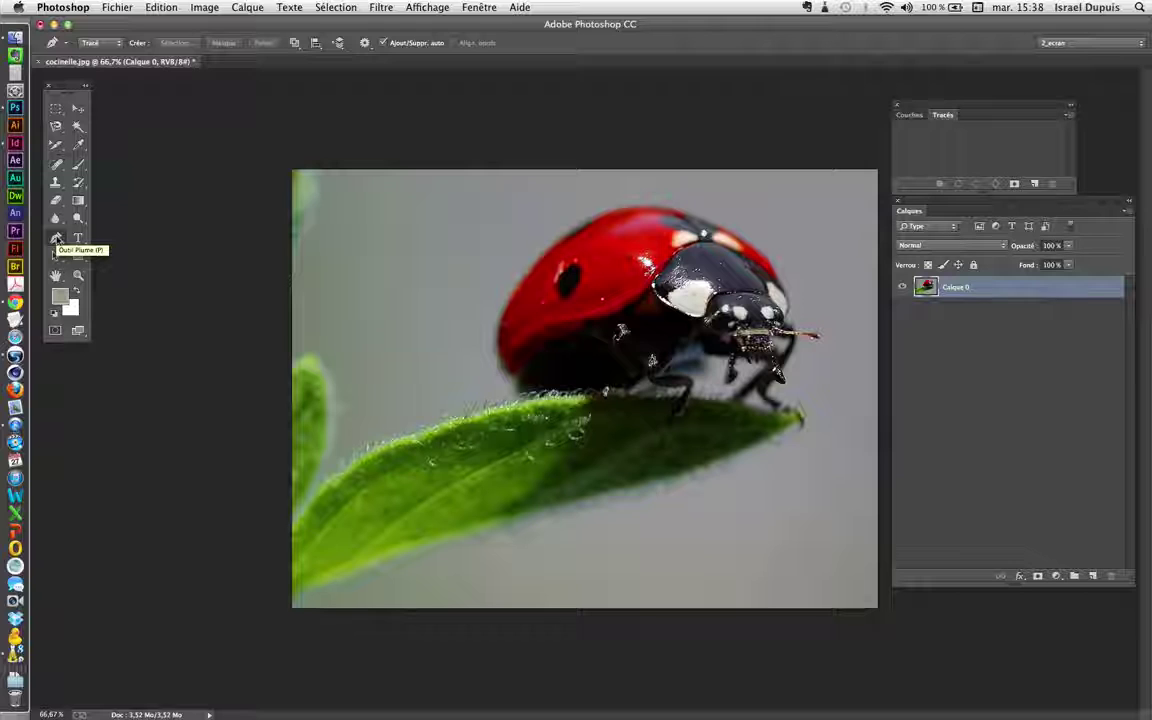
{"action": "left_click", "coordinate": [104, 43]}
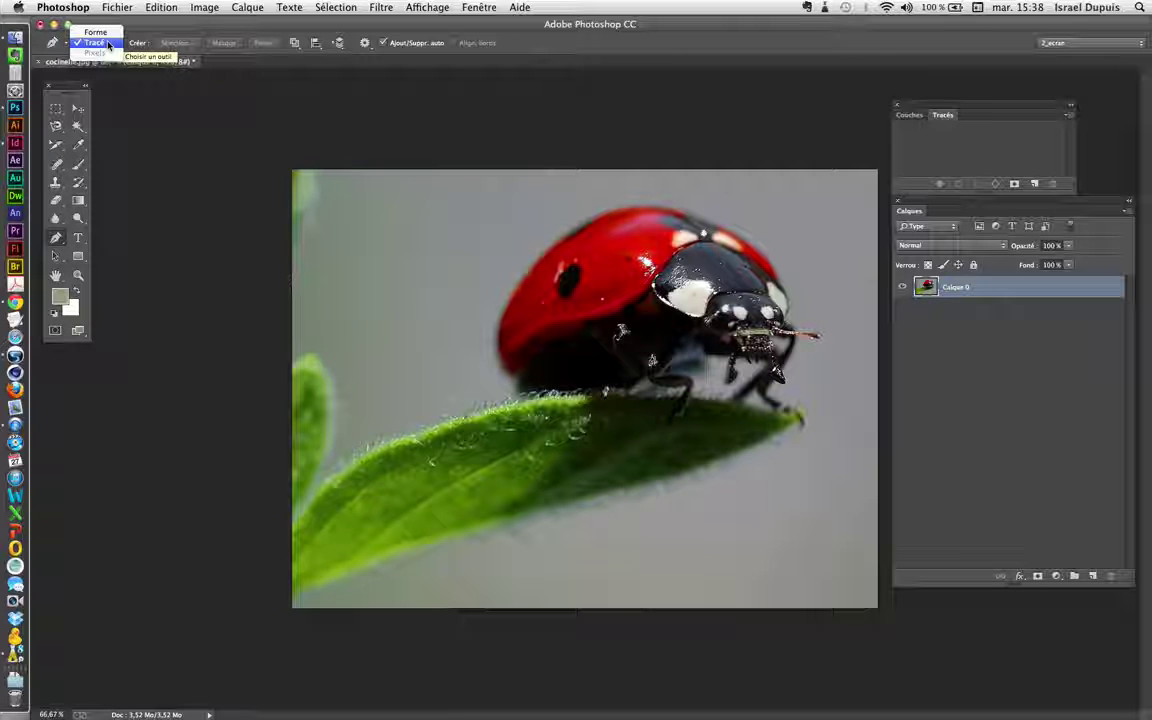
{"action": "left_click", "coordinate": [108, 44]}
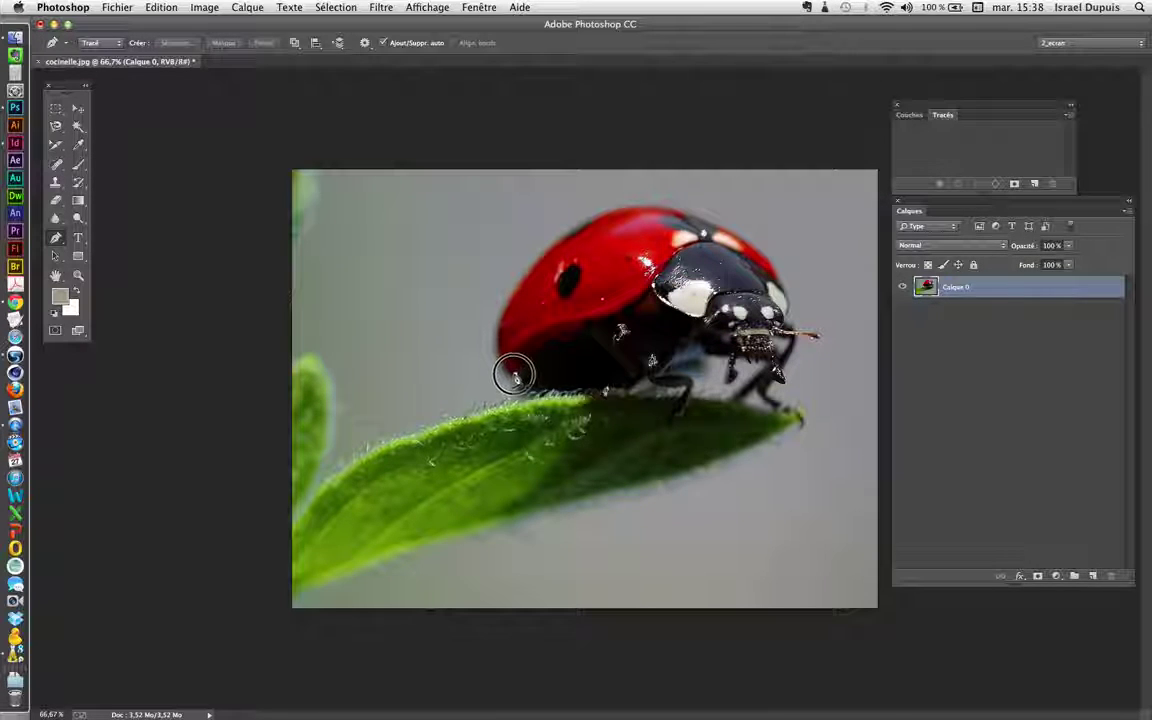
{"action": "left_click", "coordinate": [510, 373]}
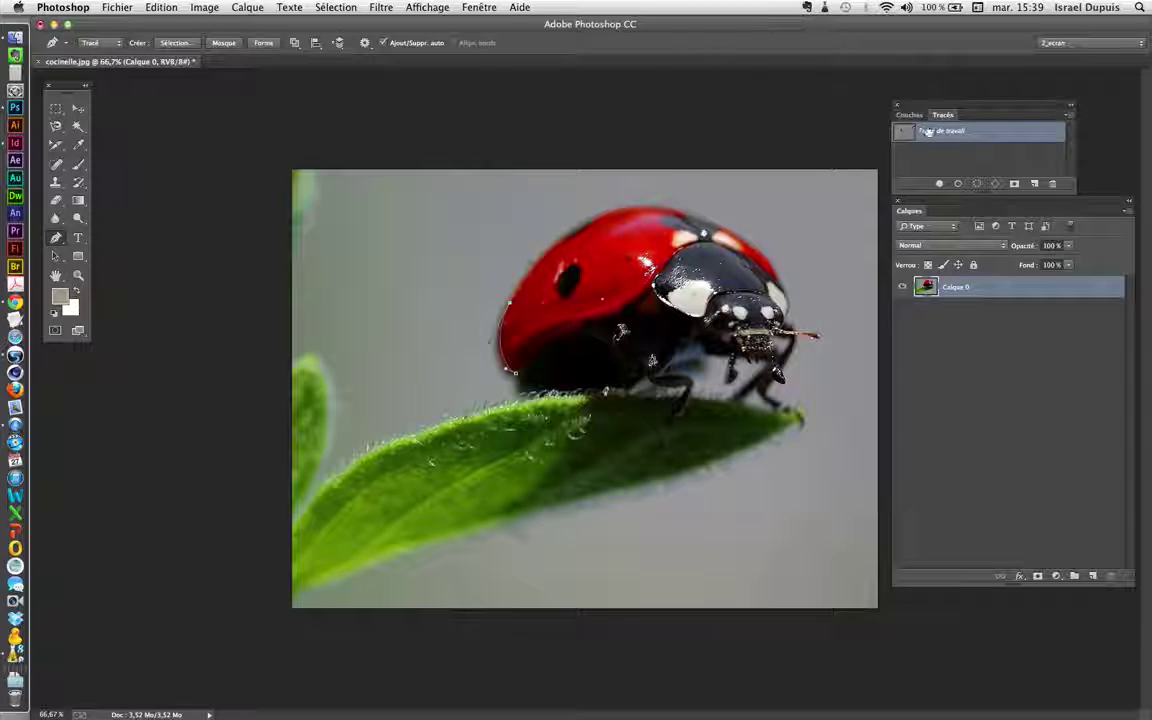
{"action": "left_click_drag", "start_coordinate": [627, 207], "coordinate": [673, 202]}
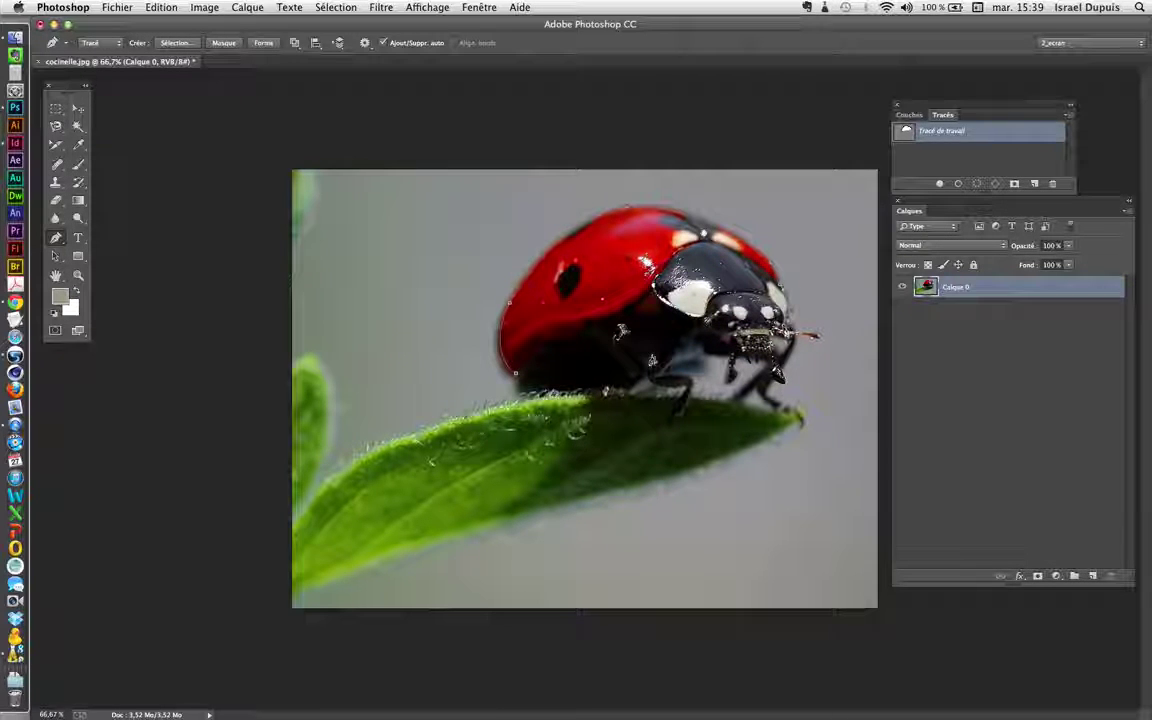
Continue the path down the front edge of the shell, past the white patch beside the head, to the antenna's base
{"action": "scroll", "coordinate": [792, 338], "scroll_direction": "up", "scroll_amount": 2}
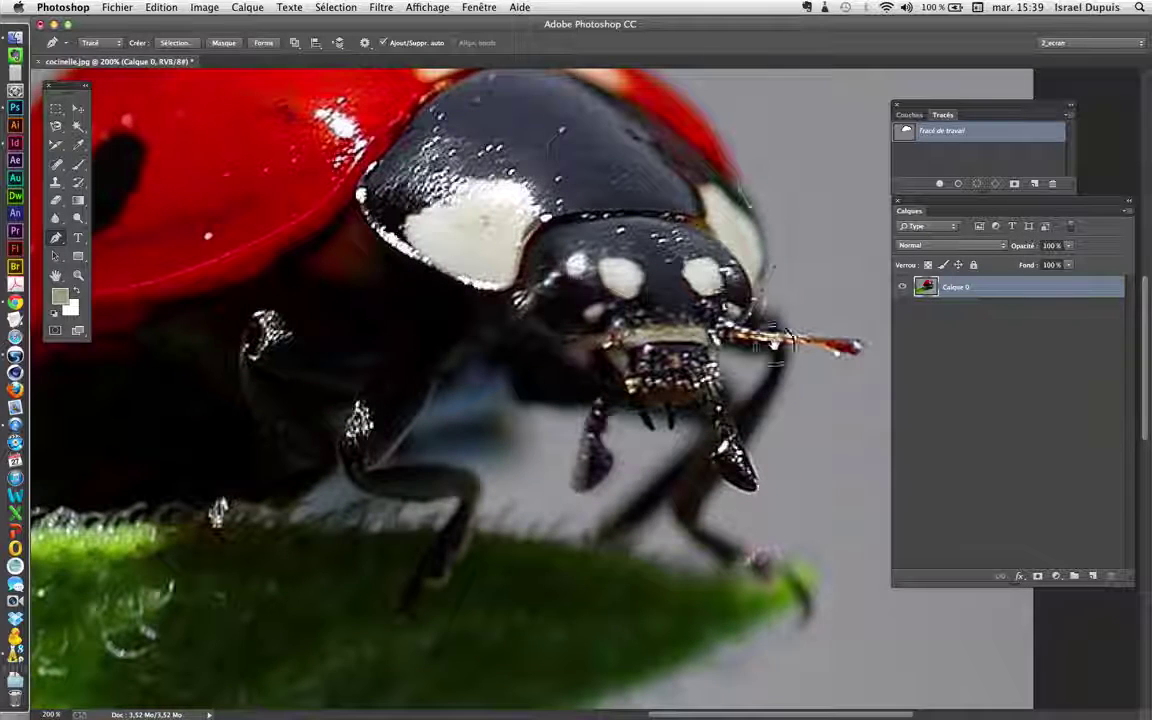
{"action": "left_click_drag", "start_coordinate": [778, 340], "coordinate": [720, 337]}
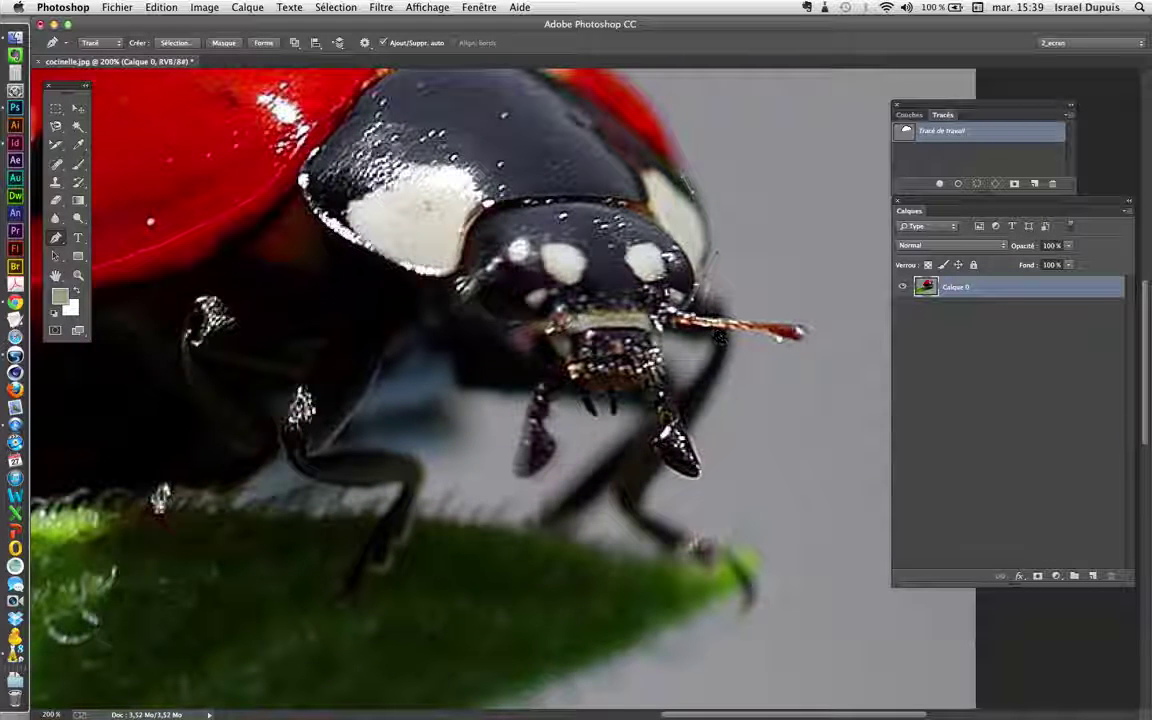
{"action": "left_click", "coordinate": [708, 301]}
{"action": "left_click_drag", "start_coordinate": [708, 301], "coordinate": [683, 317]}
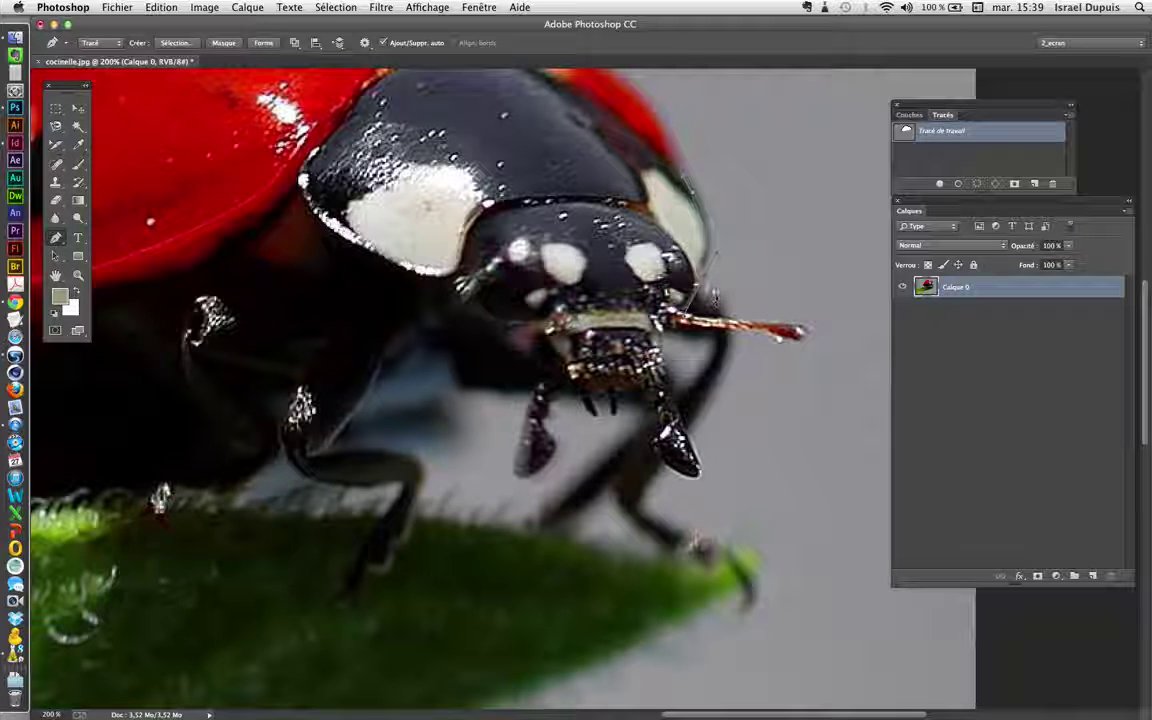
{"action": "left_click_drag", "start_coordinate": [707, 265], "coordinate": [706, 266]}
{"action": "left_click", "coordinate": [688, 298]}
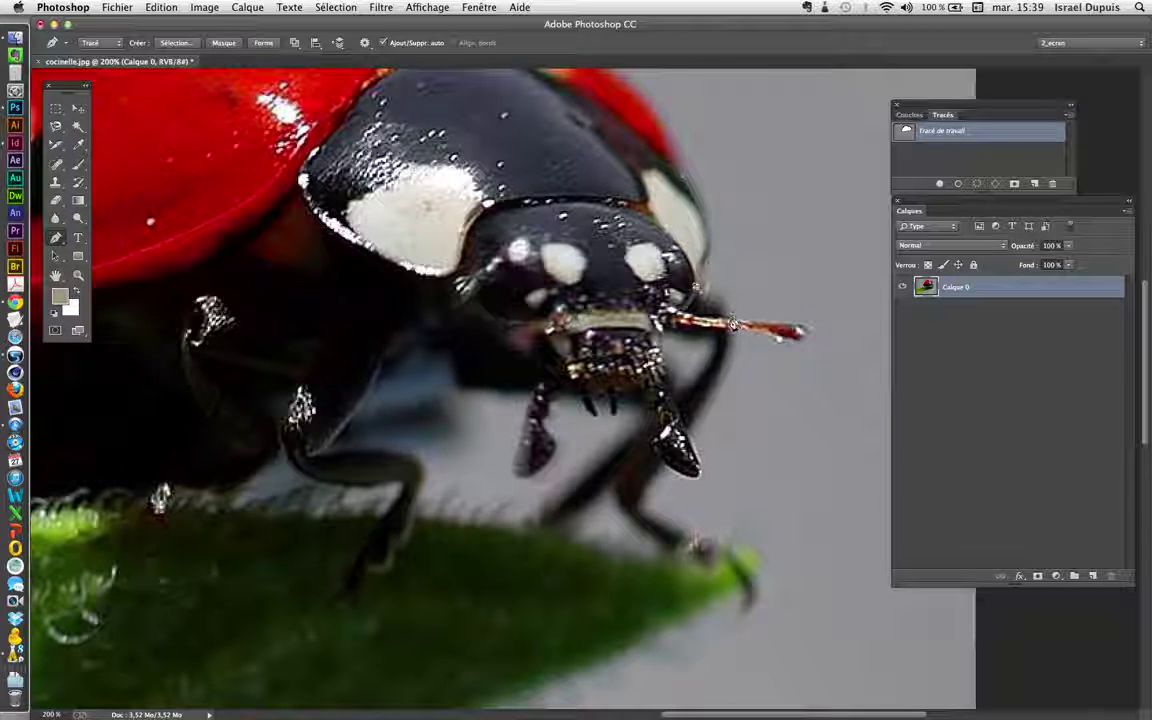
Trace the path around the antenna, along its upper edge, around the tip and back along its underside
{"action": "left_click", "coordinate": [724, 321]}
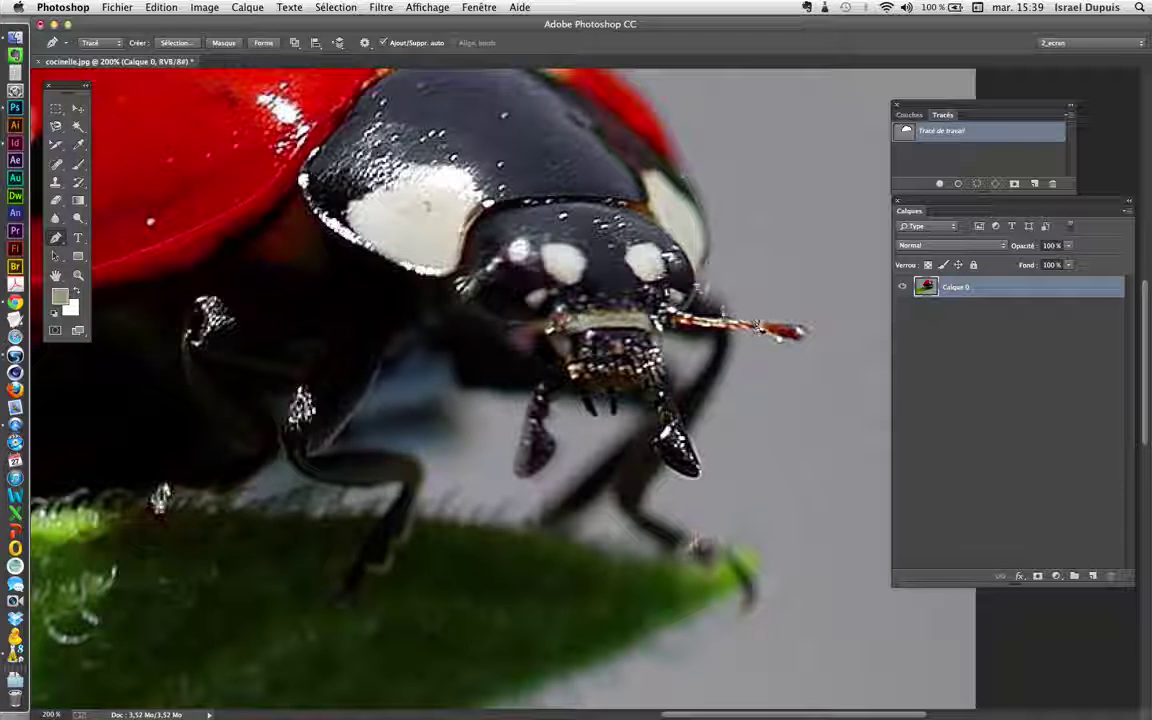
{"action": "left_click", "coordinate": [798, 329]}
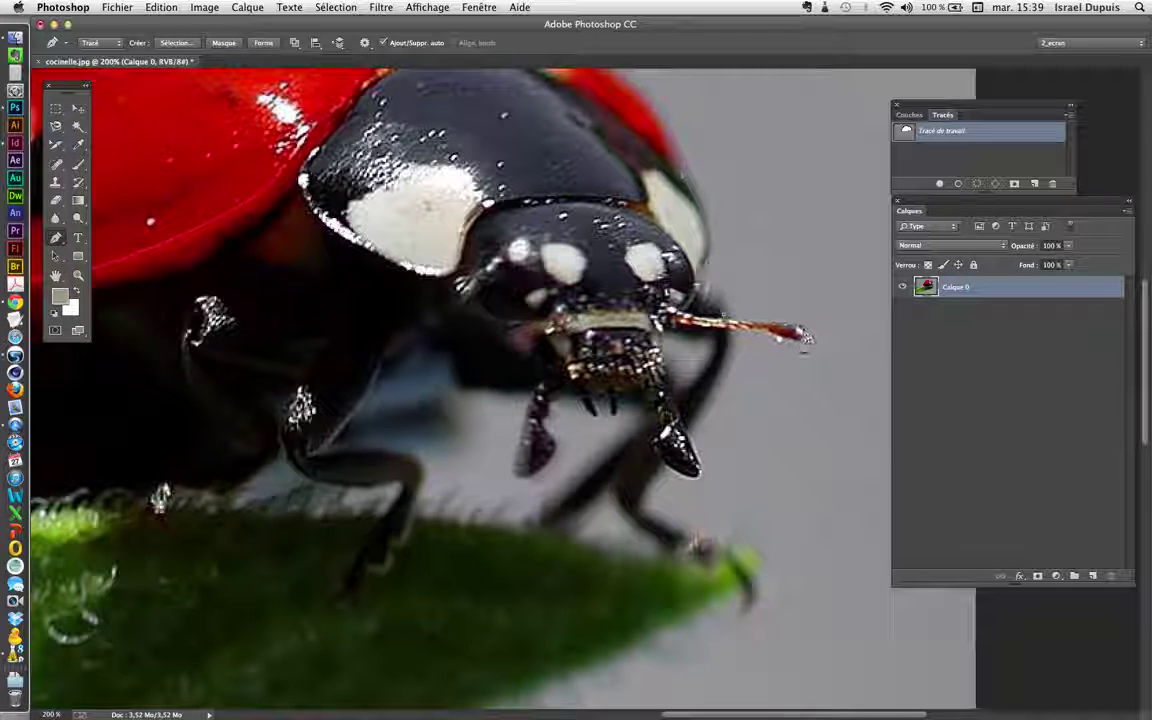
{"action": "left_click_drag", "start_coordinate": [805, 338], "coordinate": [782, 342]}
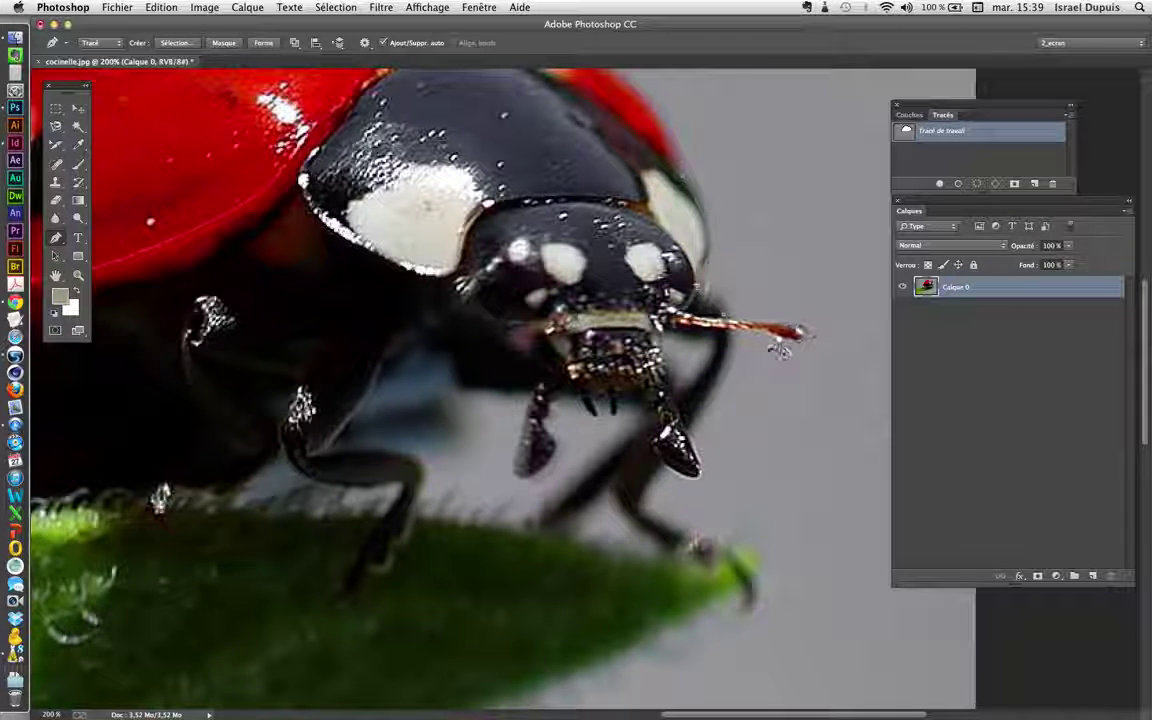
{"action": "left_click", "coordinate": [738, 327]}
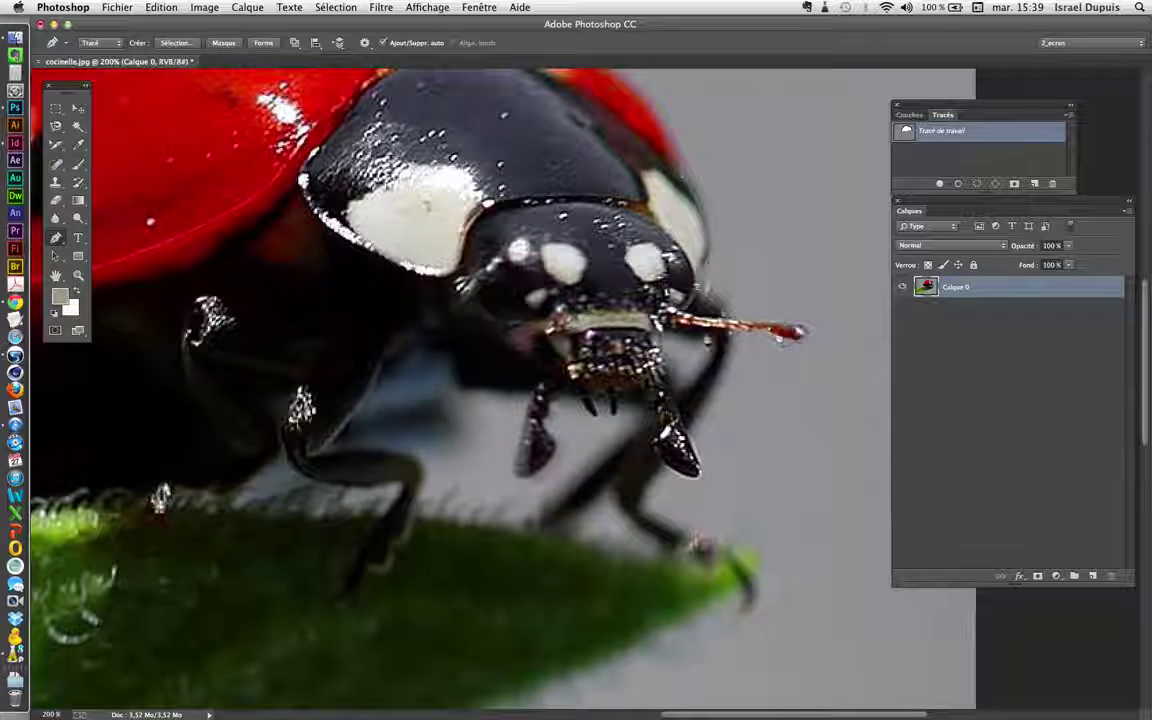
Extend the path down the front leg's outer edge, around the nearby mouth feeler, to the foot on the leaf tip
{"action": "left_click_drag", "start_coordinate": [733, 334], "coordinate": [726, 350]}
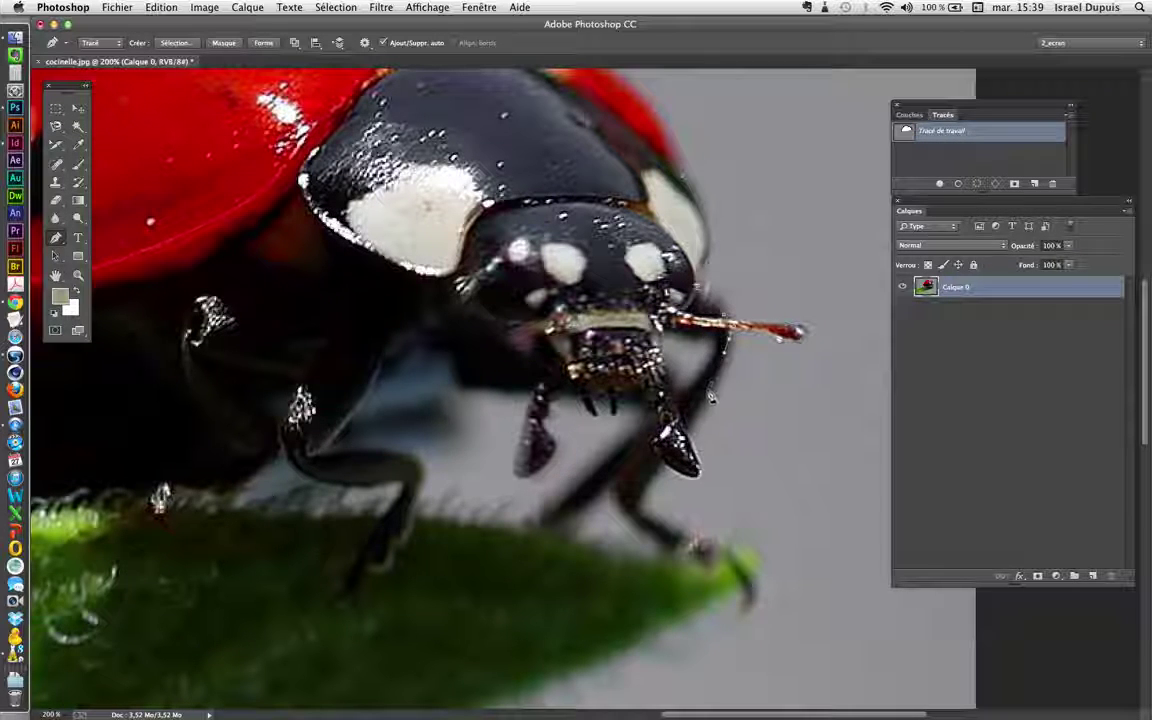
{"action": "left_click_drag", "start_coordinate": [676, 443], "coordinate": [658, 466]}
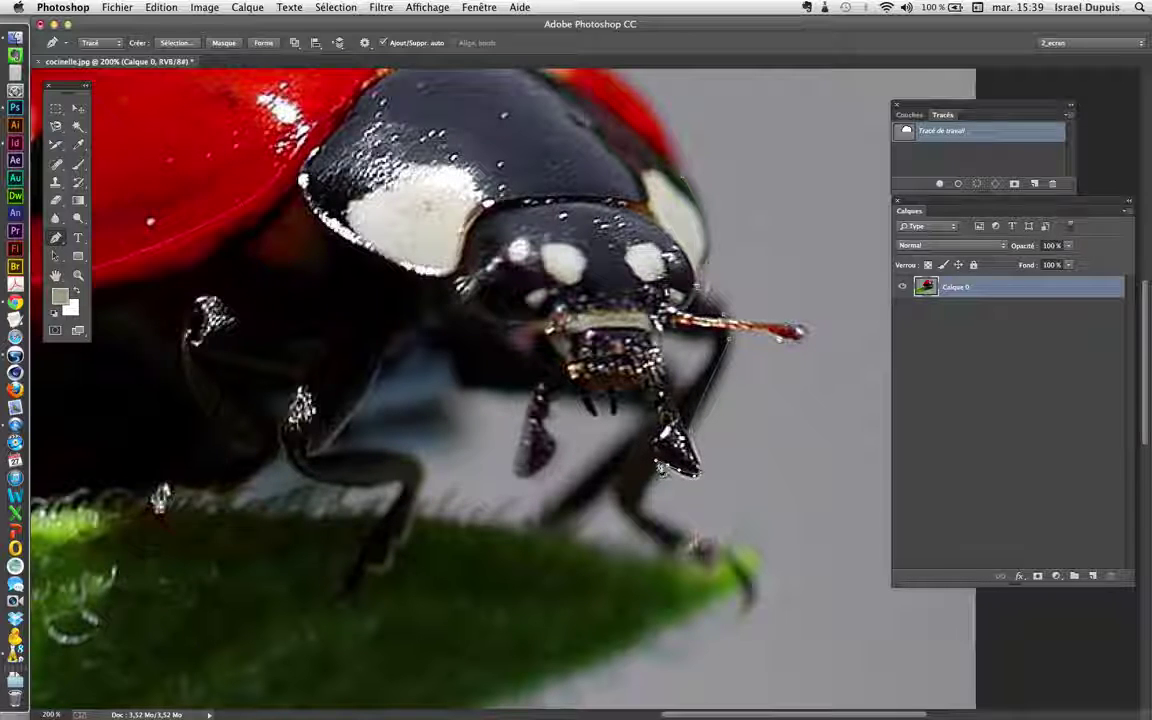
{"action": "left_click", "coordinate": [658, 469]}
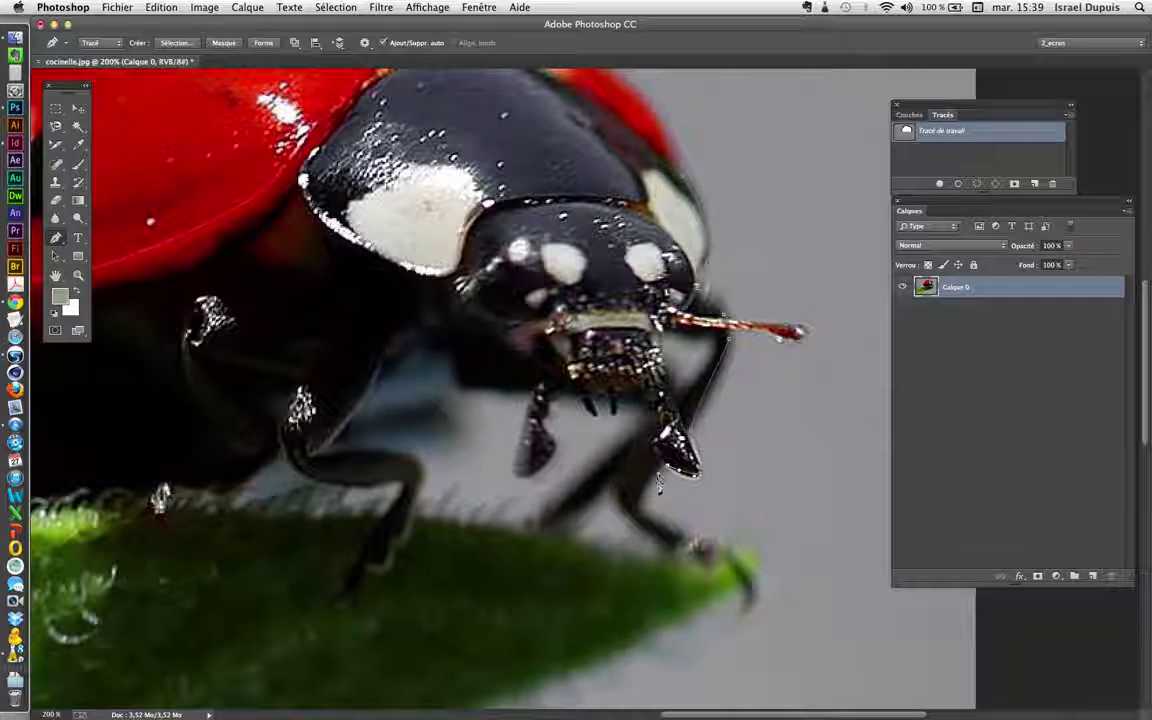
{"action": "left_click", "coordinate": [650, 505]}
{"action": "left_click_drag", "start_coordinate": [650, 508], "coordinate": [662, 565]}
{"action": "left_click", "coordinate": [695, 540]}
Trace back up the front leg's inner side, around the blurred rear leg segment, and up to the mouth
{"action": "left_click_drag", "start_coordinate": [617, 481], "coordinate": [617, 478]}
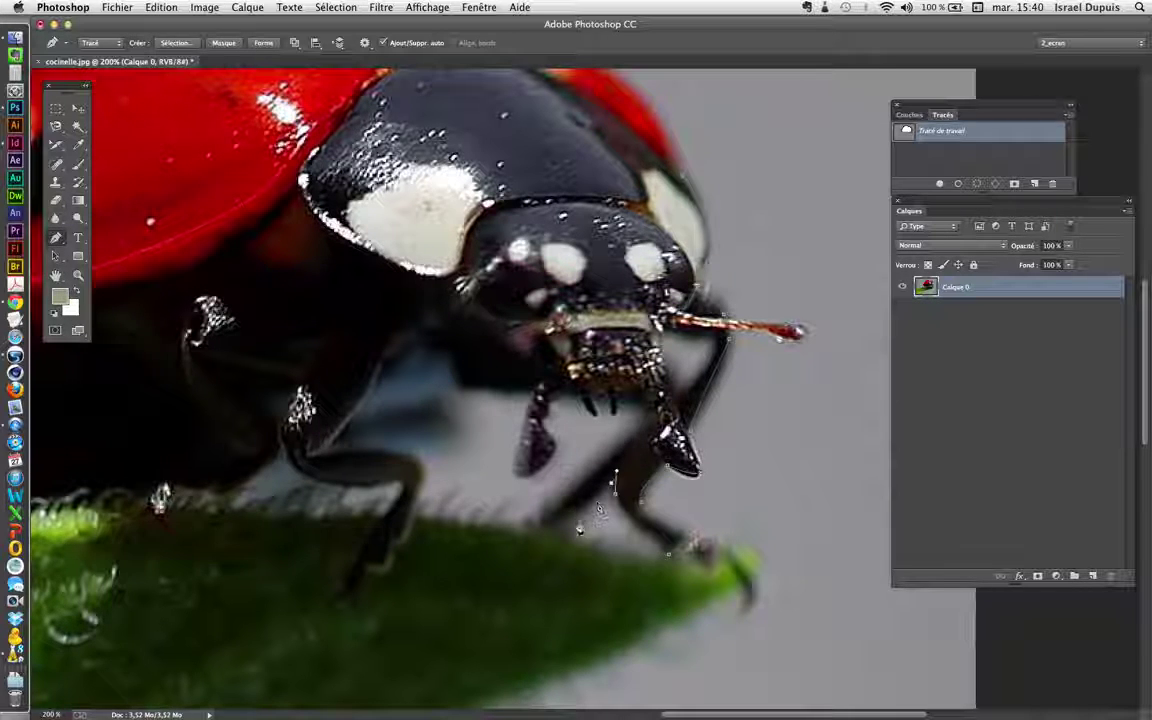
{"action": "left_click", "coordinate": [561, 532]}
{"action": "left_click_drag", "start_coordinate": [536, 528], "coordinate": [546, 511]}
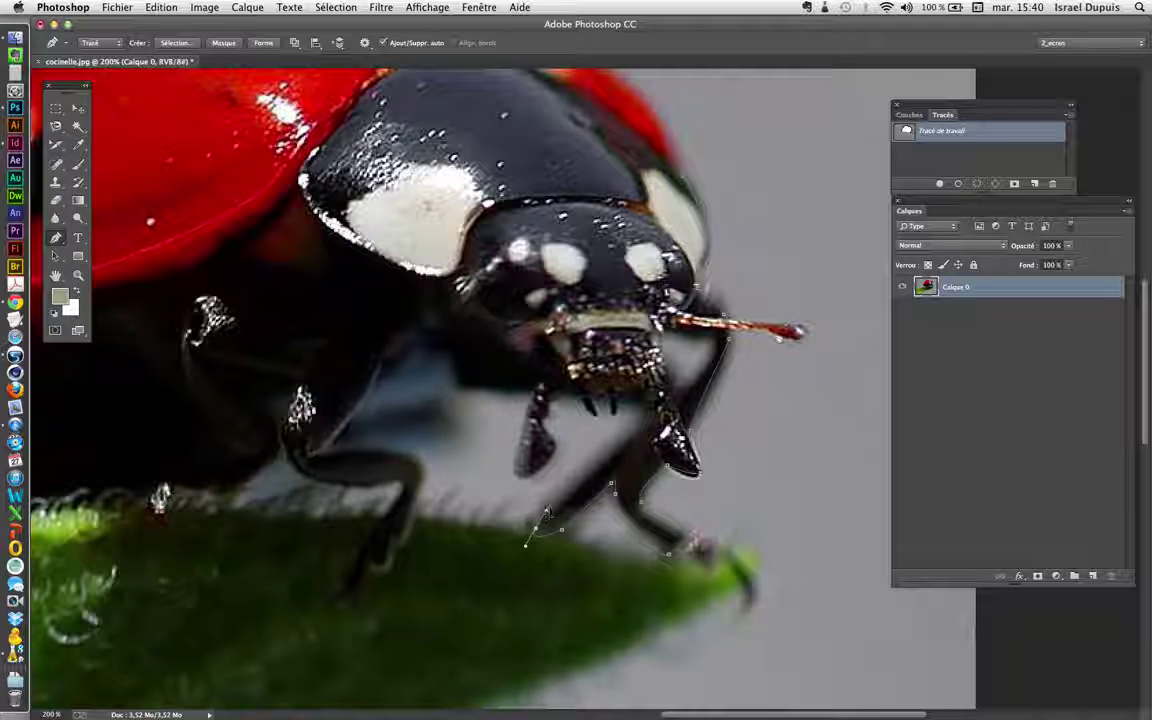
{"action": "left_click_drag", "start_coordinate": [647, 417], "coordinate": [628, 404]}
Follow the mouth's lower edge around the small central mouthparts with the path, up to the second mouth feeler
{"action": "left_click", "coordinate": [616, 402]}
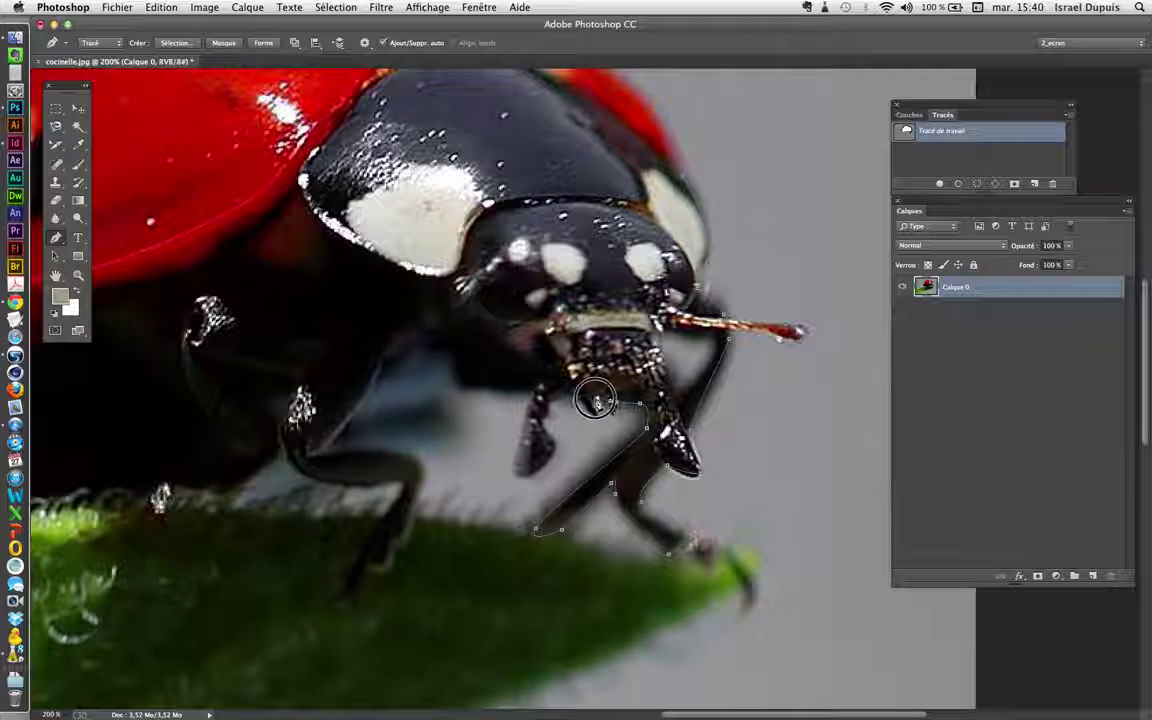
{"action": "left_click", "coordinate": [598, 412]}
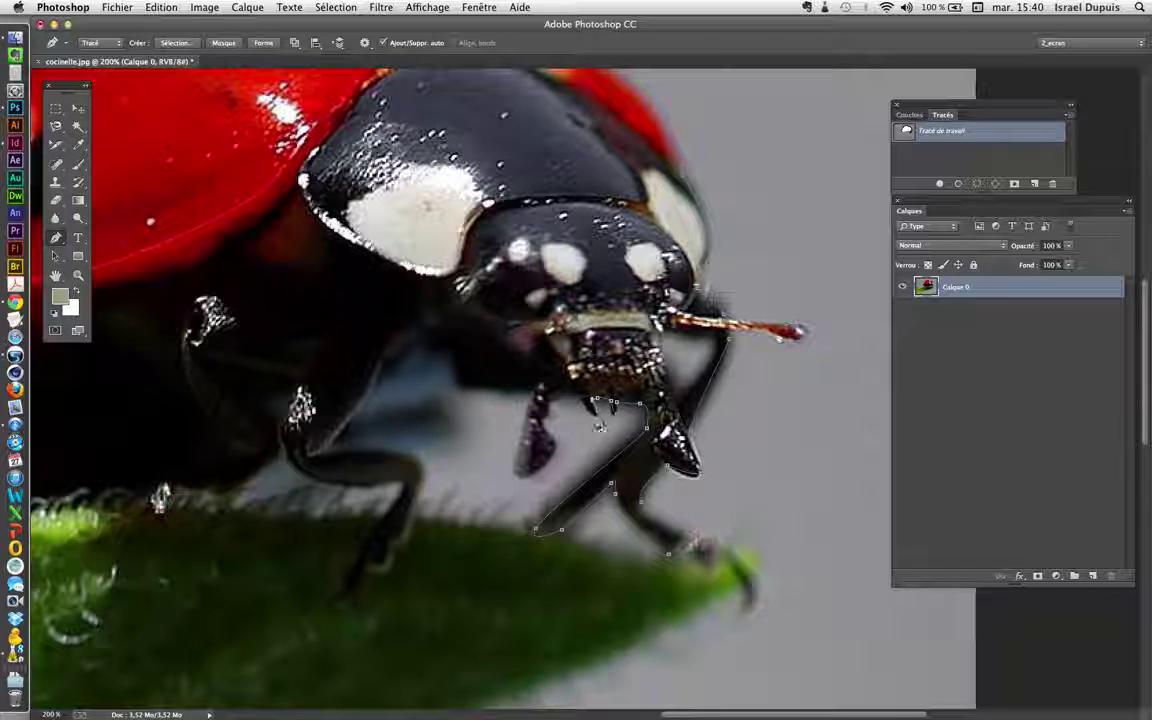
{"action": "left_click", "coordinate": [579, 402]}
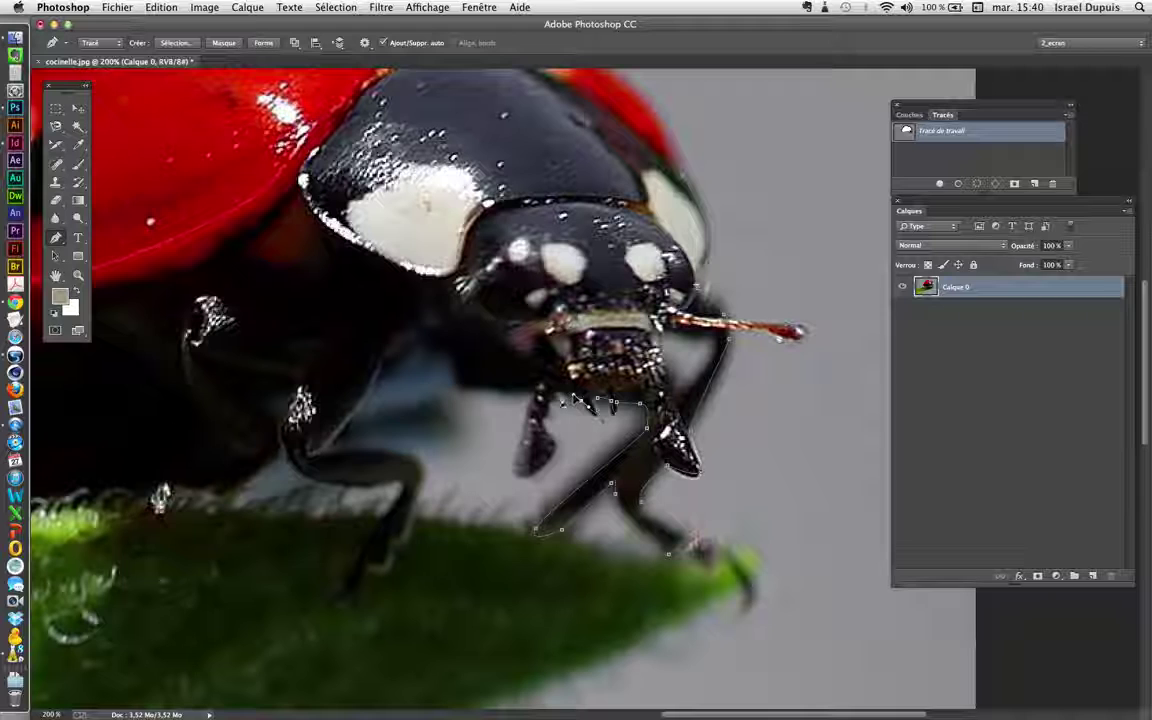
{"action": "left_click_drag", "start_coordinate": [548, 398], "coordinate": [549, 424]}
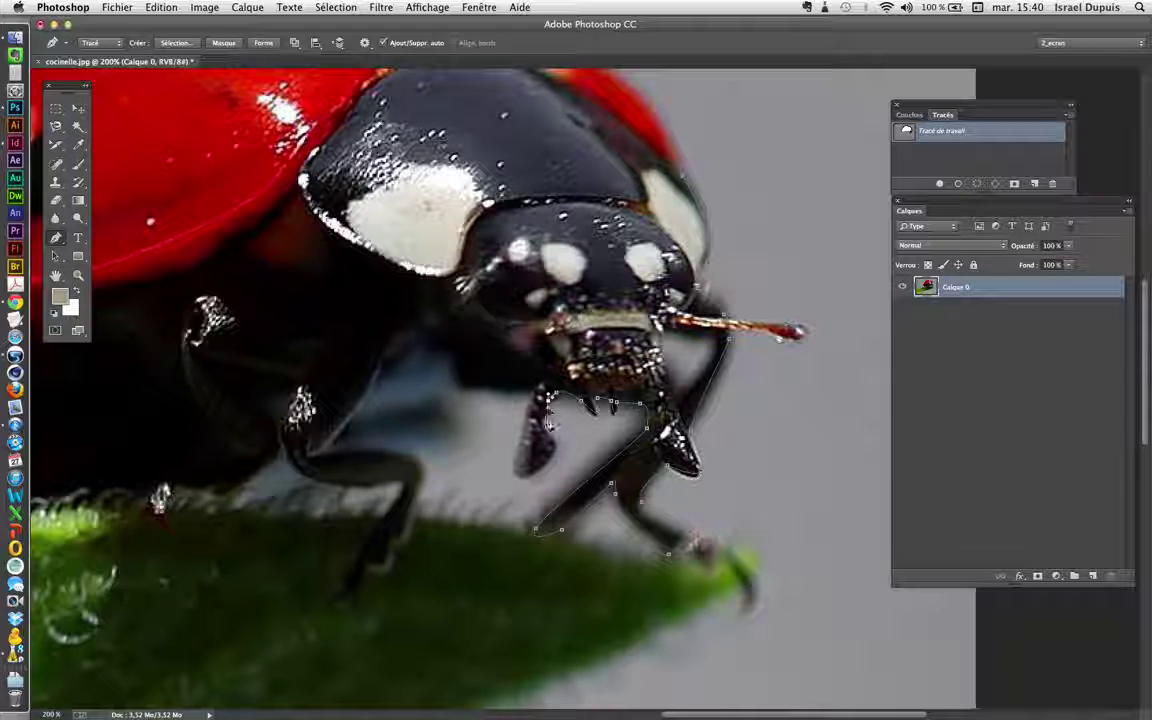
Trace around the second mouth feeler and continue the path along the head's underside to the blue background patch
{"action": "left_click", "coordinate": [548, 442]}
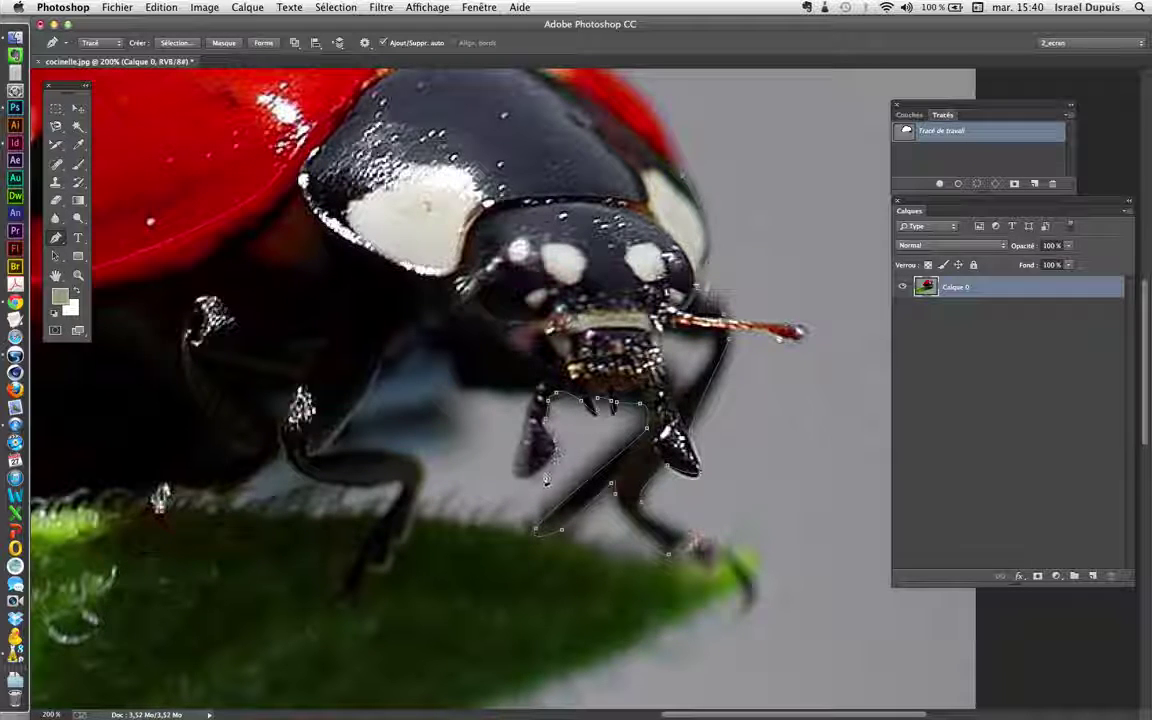
{"action": "left_click", "coordinate": [525, 438]}
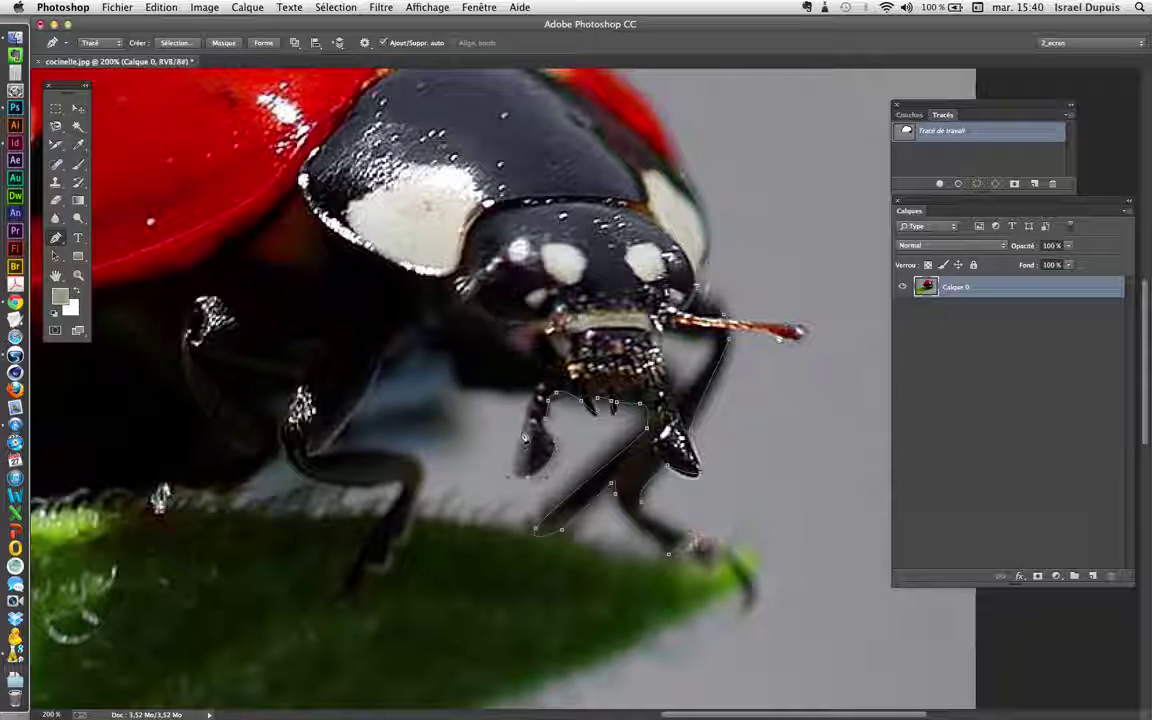
{"action": "left_click", "coordinate": [536, 391]}
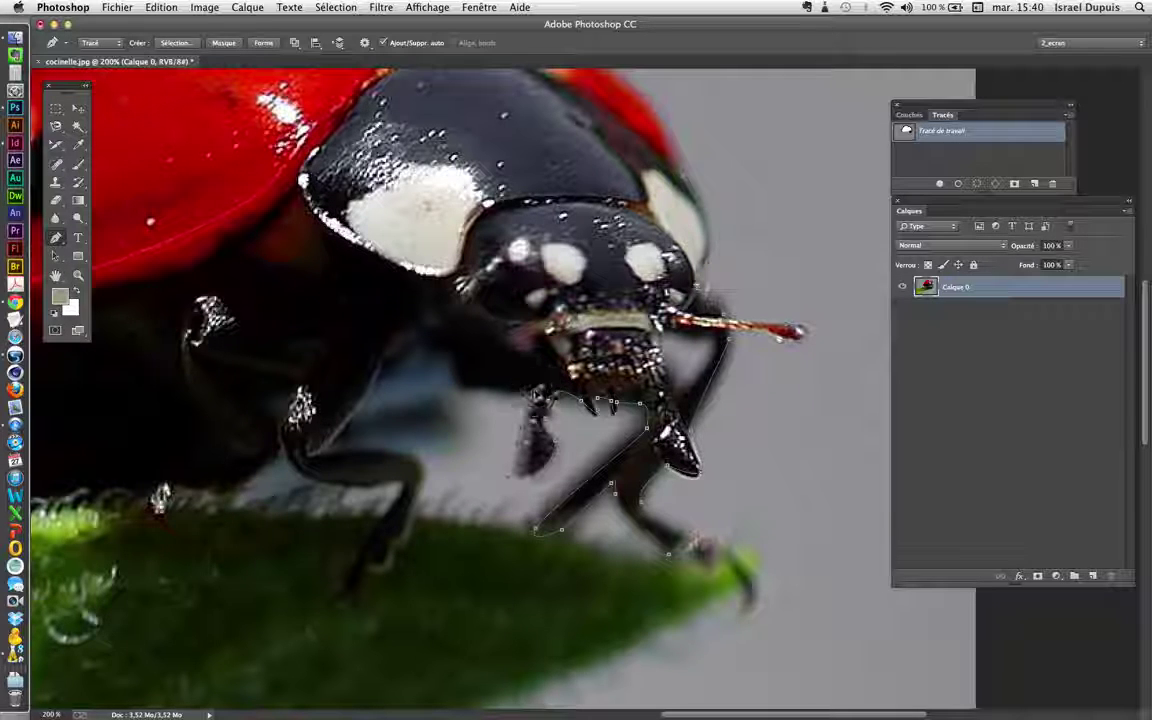
{"action": "left_click", "coordinate": [454, 388]}
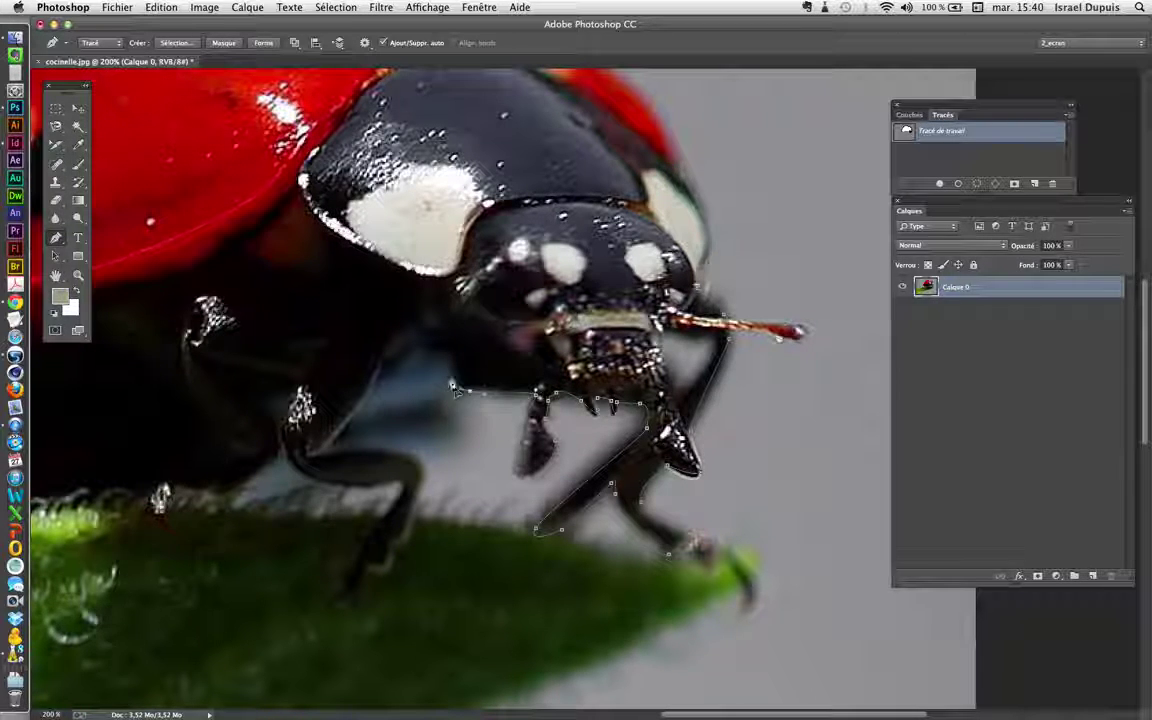
Extend the path from the head's underside up along the edge of the blue background patch
{"action": "left_click", "coordinate": [447, 366]}
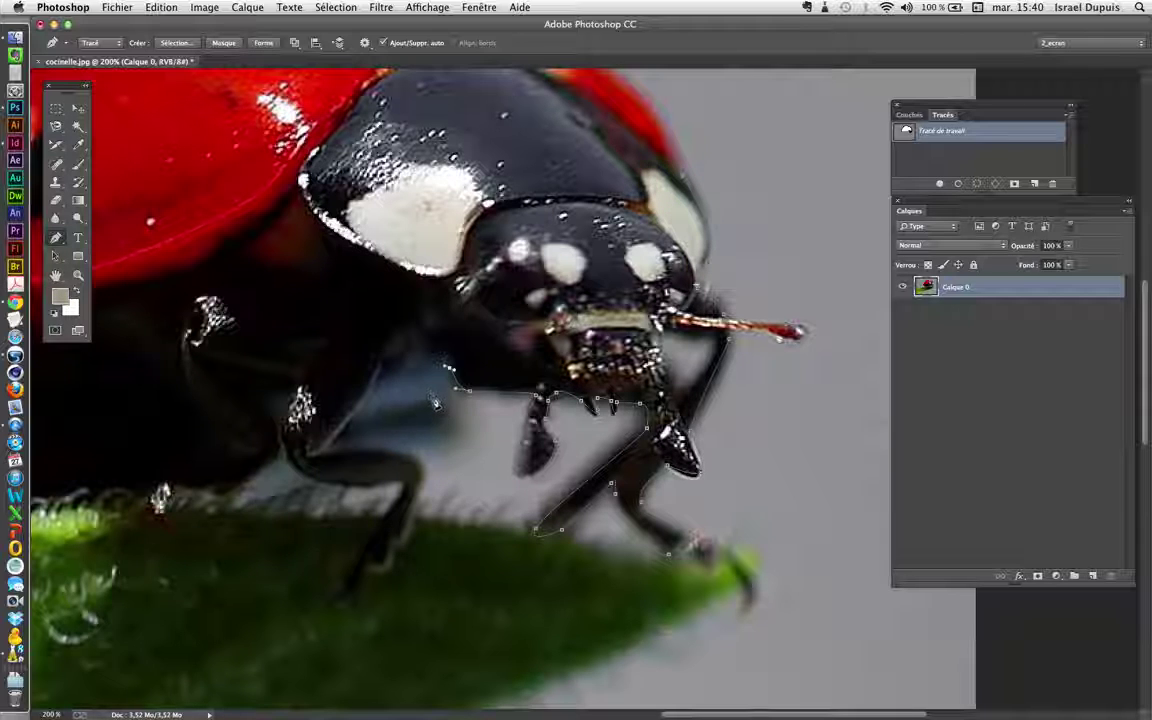
{"action": "left_click", "coordinate": [458, 436]}
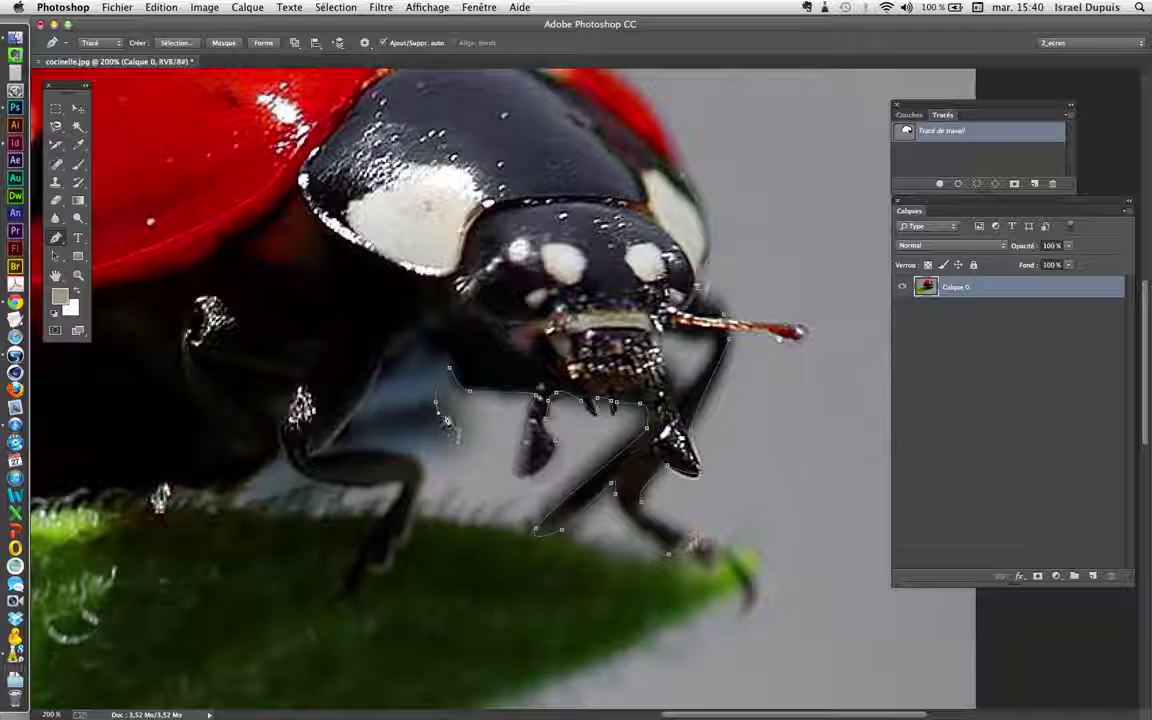
{"action": "left_click", "coordinate": [459, 438]}
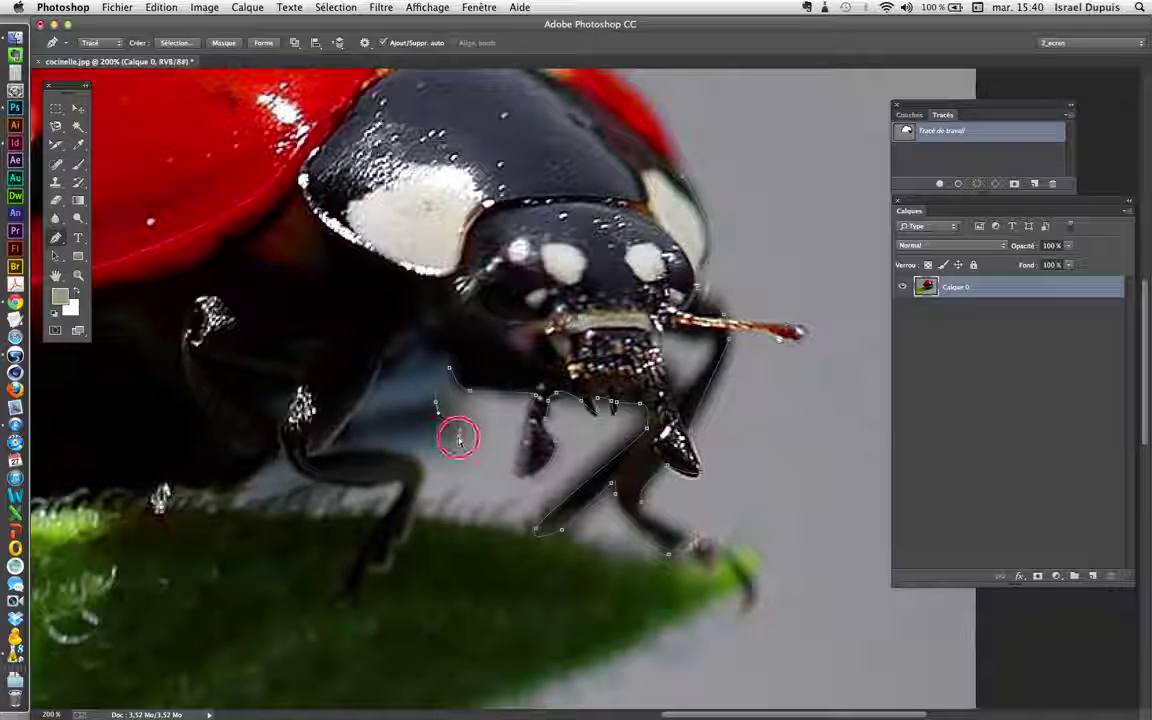
{"action": "key", "text": "ctrl+alt+z"}
Trace the path over the blue background patch's upper edge to the start of the second leg
{"action": "left_click_drag", "start_coordinate": [437, 399], "coordinate": [373, 380]}
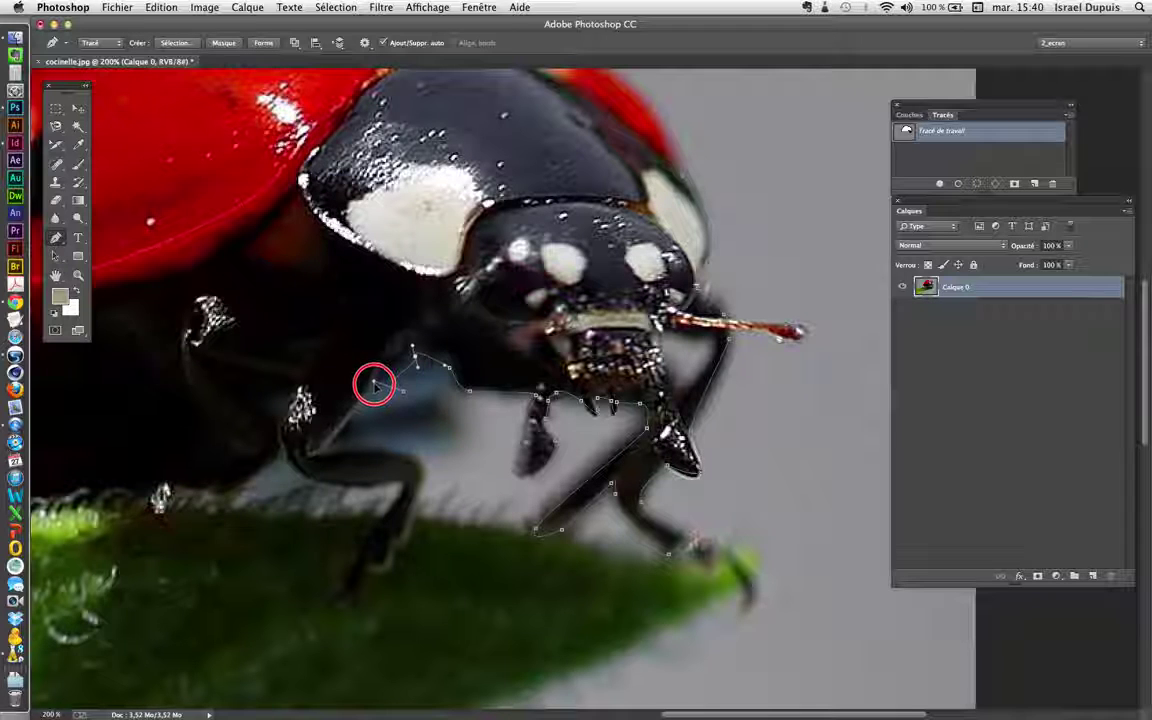
{"action": "left_click", "coordinate": [404, 395]}
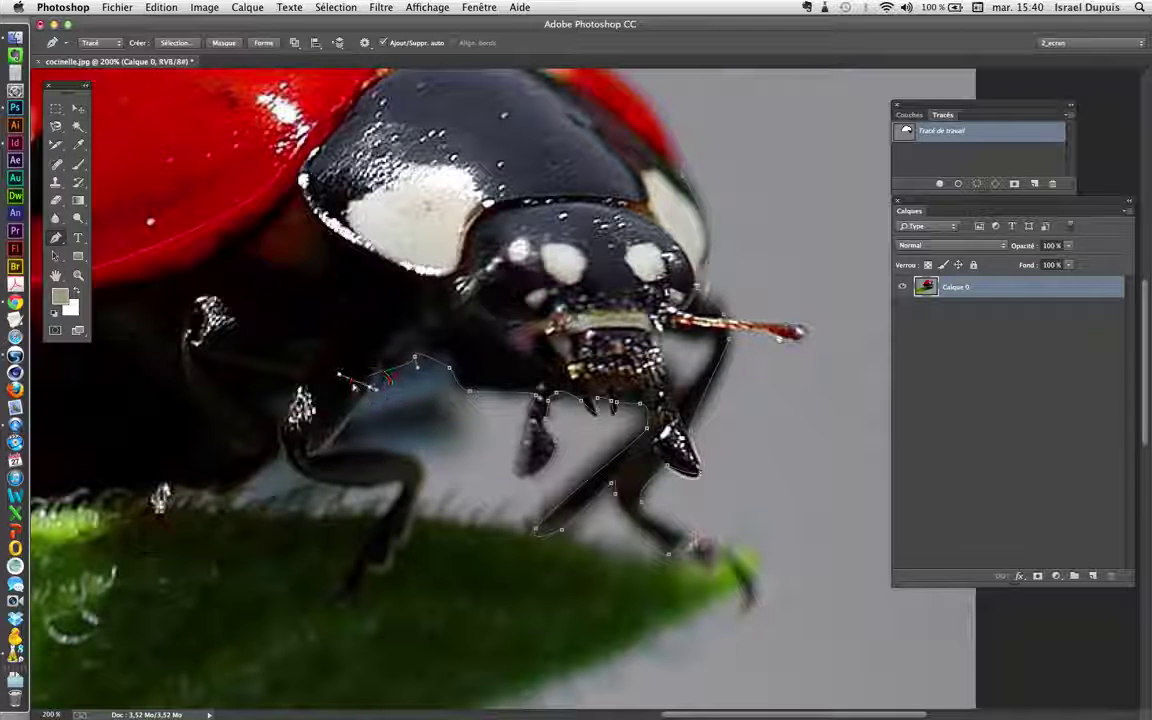
{"action": "left_click_drag", "start_coordinate": [342, 376], "coordinate": [384, 373]}
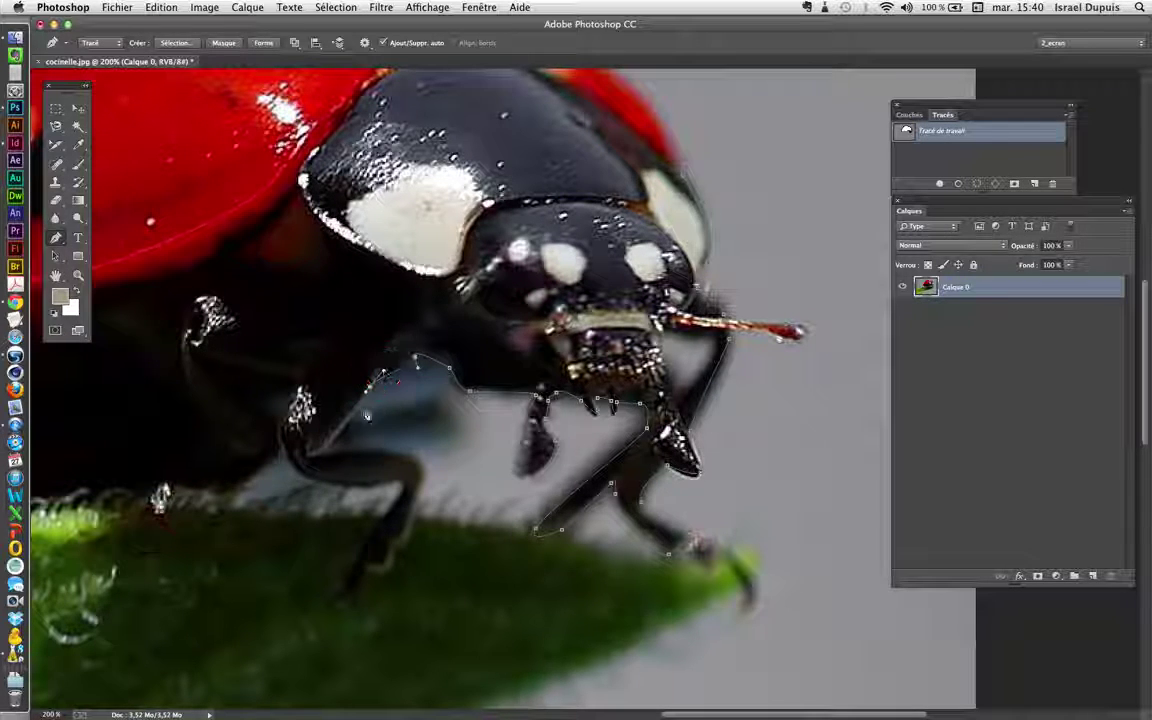
Trace down the second leg's inner edge, around its knee, and along its outer side to the clawed foot on the leaf
{"action": "left_click_drag", "start_coordinate": [329, 447], "coordinate": [412, 457]}
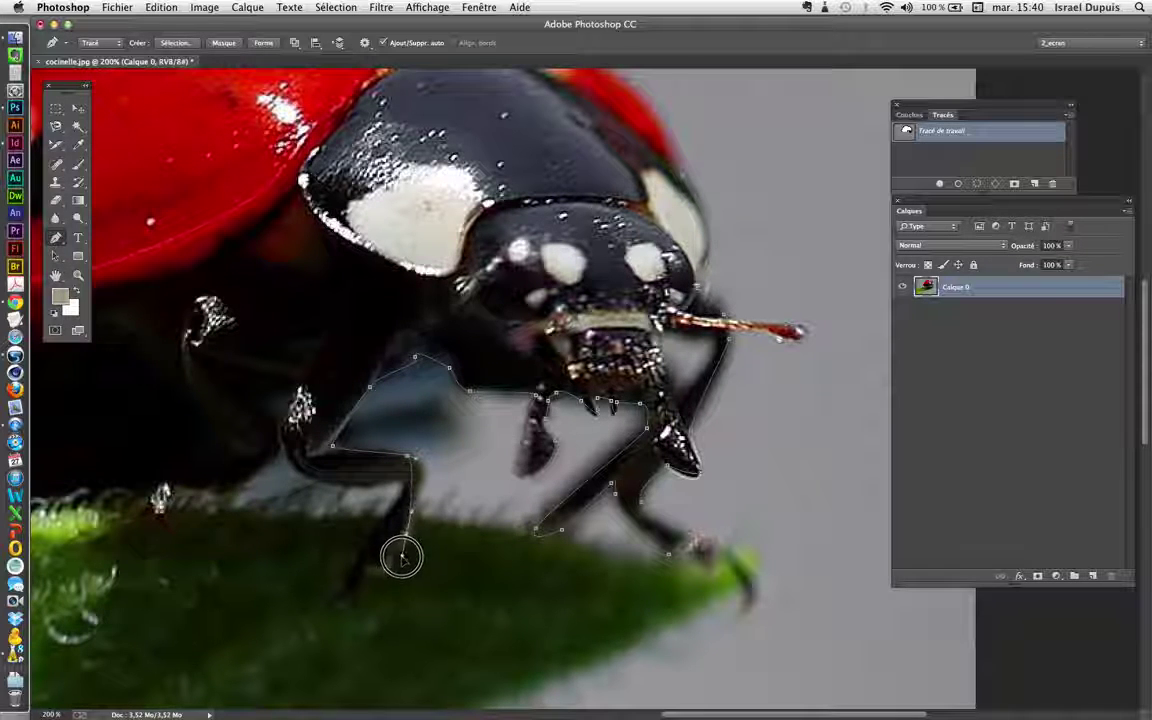
{"action": "left_click_drag", "start_coordinate": [398, 546], "coordinate": [366, 590]}
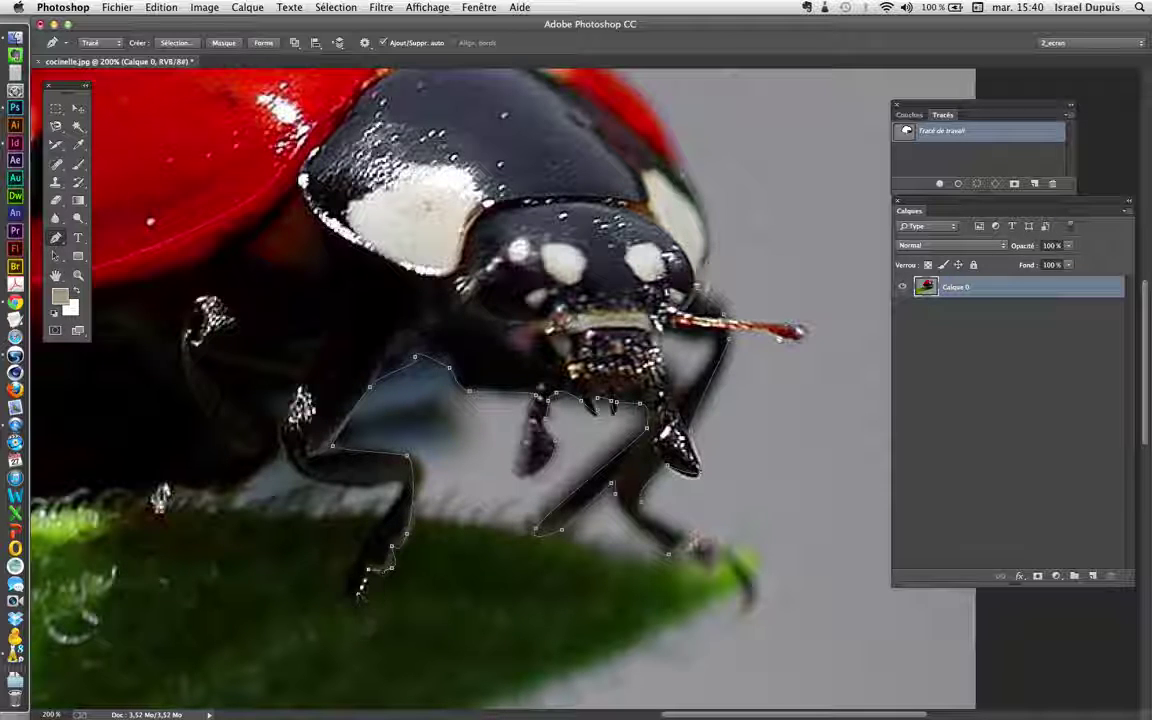
{"action": "left_click", "coordinate": [355, 603]}
{"action": "left_click", "coordinate": [352, 597]}
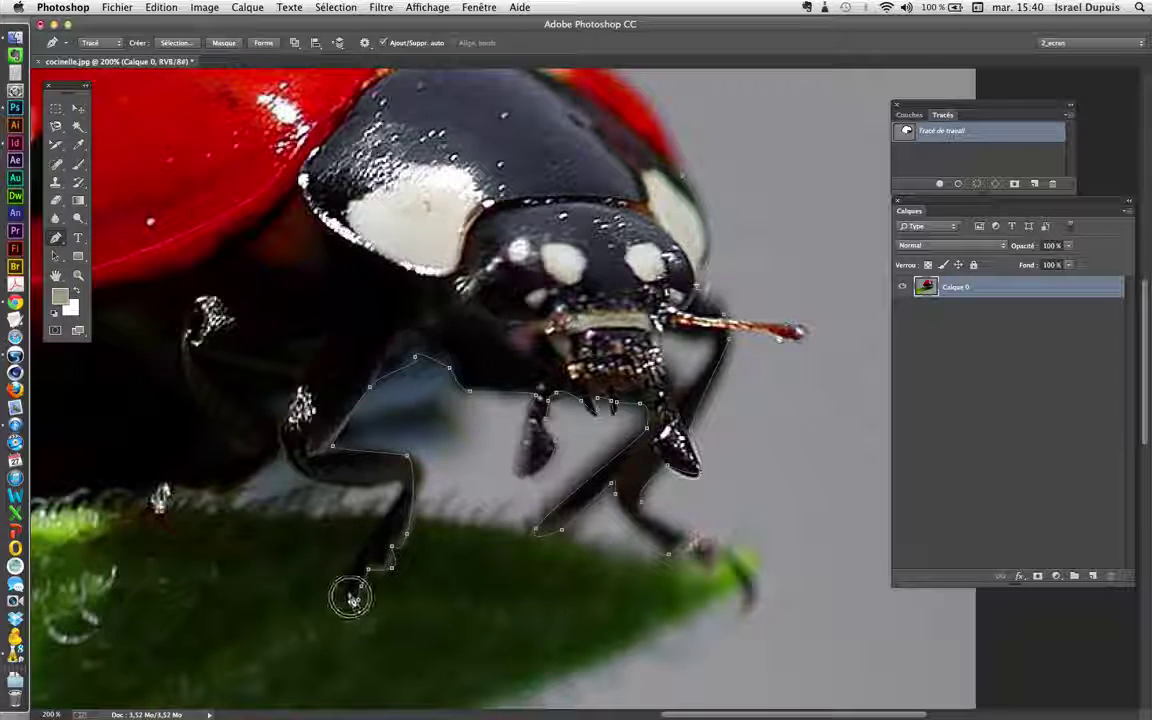
{"action": "left_click", "coordinate": [338, 608]}
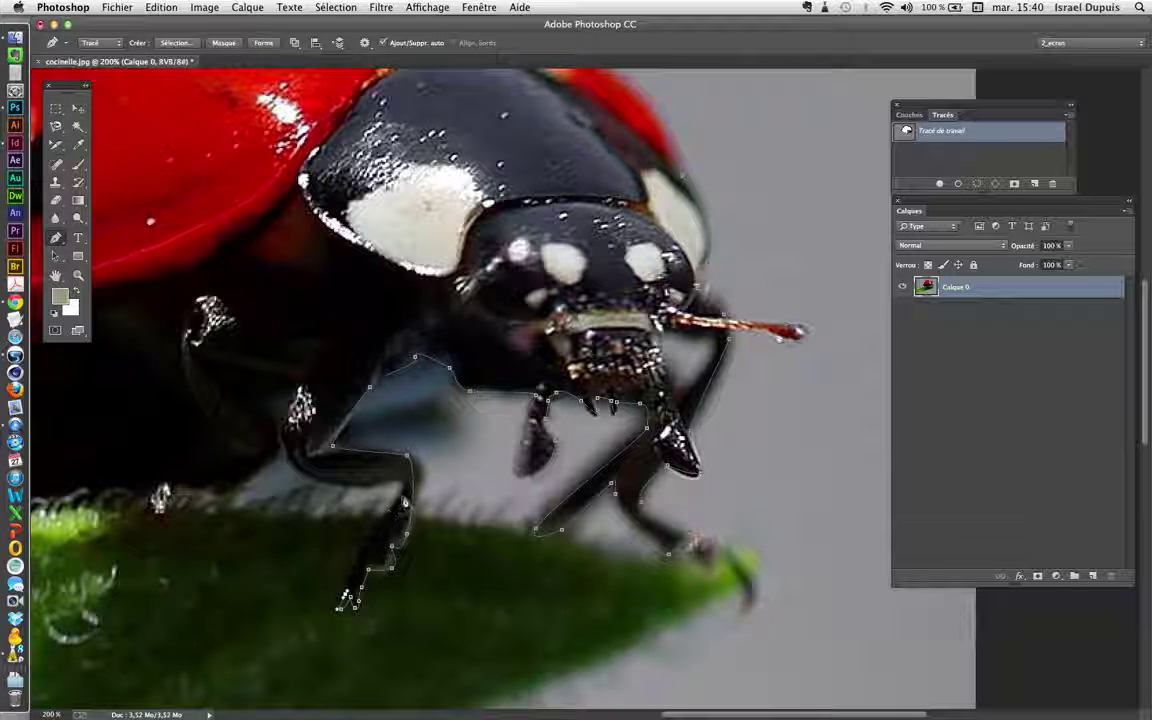
Trace back up the second leg's rear edge and along the underside of its upper segment to the bent joint
{"action": "left_click_drag", "start_coordinate": [402, 494], "coordinate": [435, 487]}
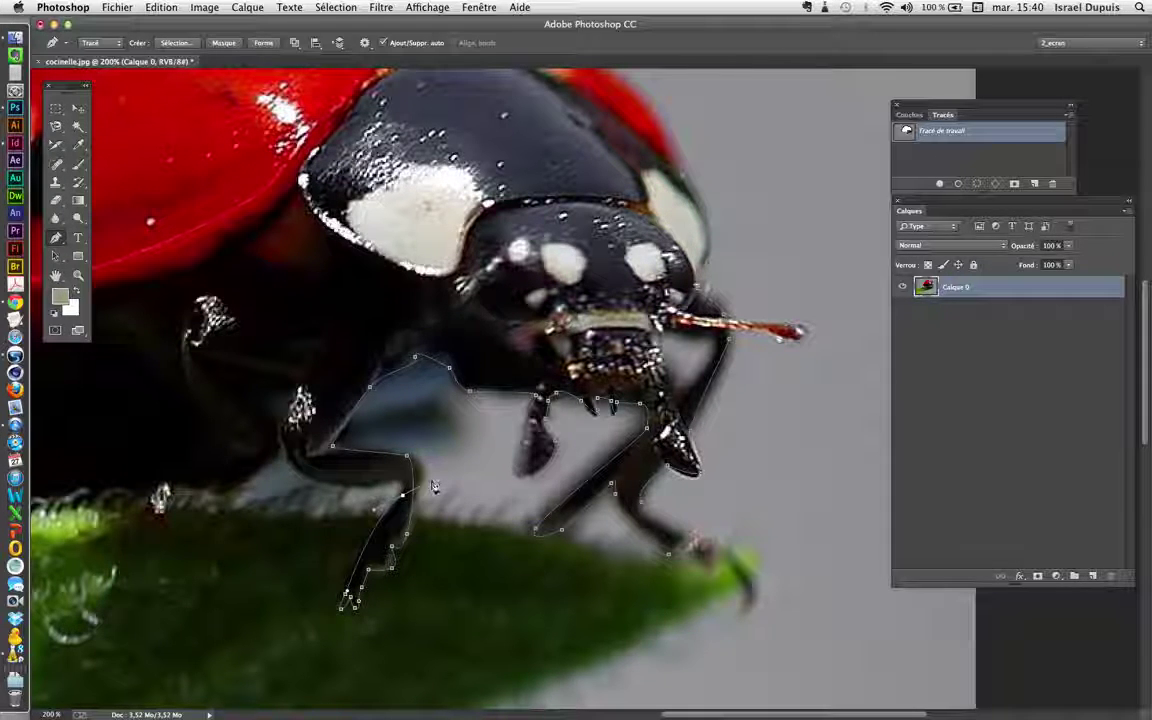
{"action": "left_click", "coordinate": [400, 488]}
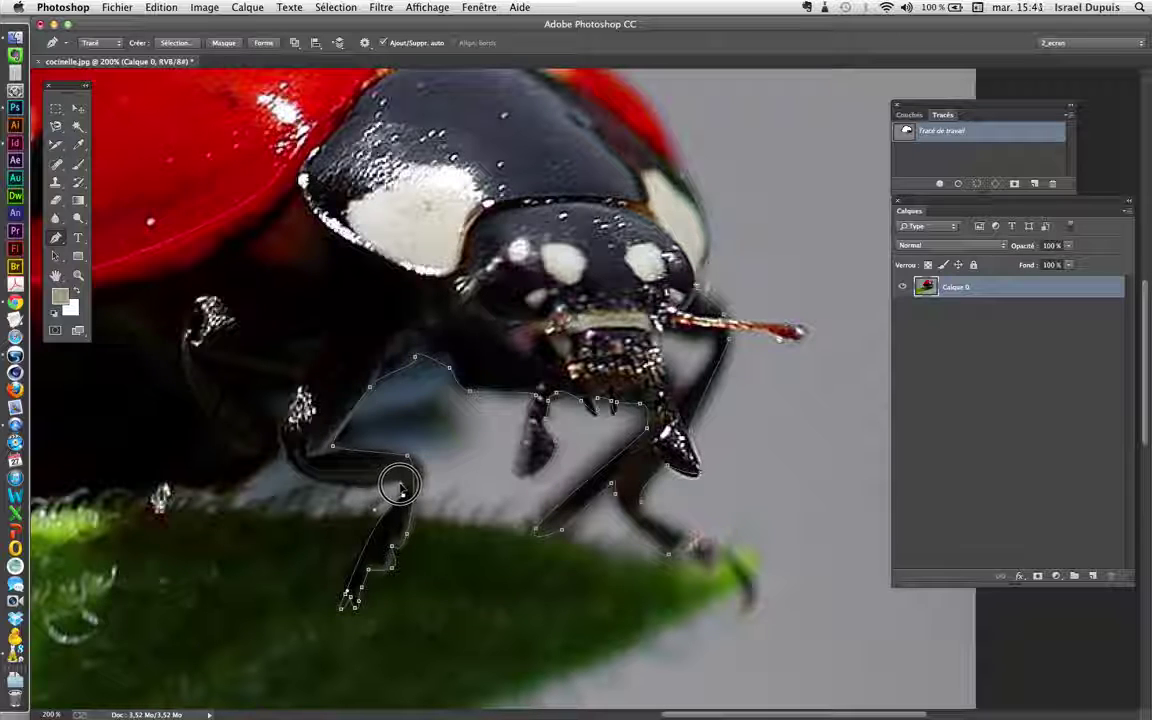
{"action": "left_click_drag", "start_coordinate": [374, 484], "coordinate": [336, 497]}
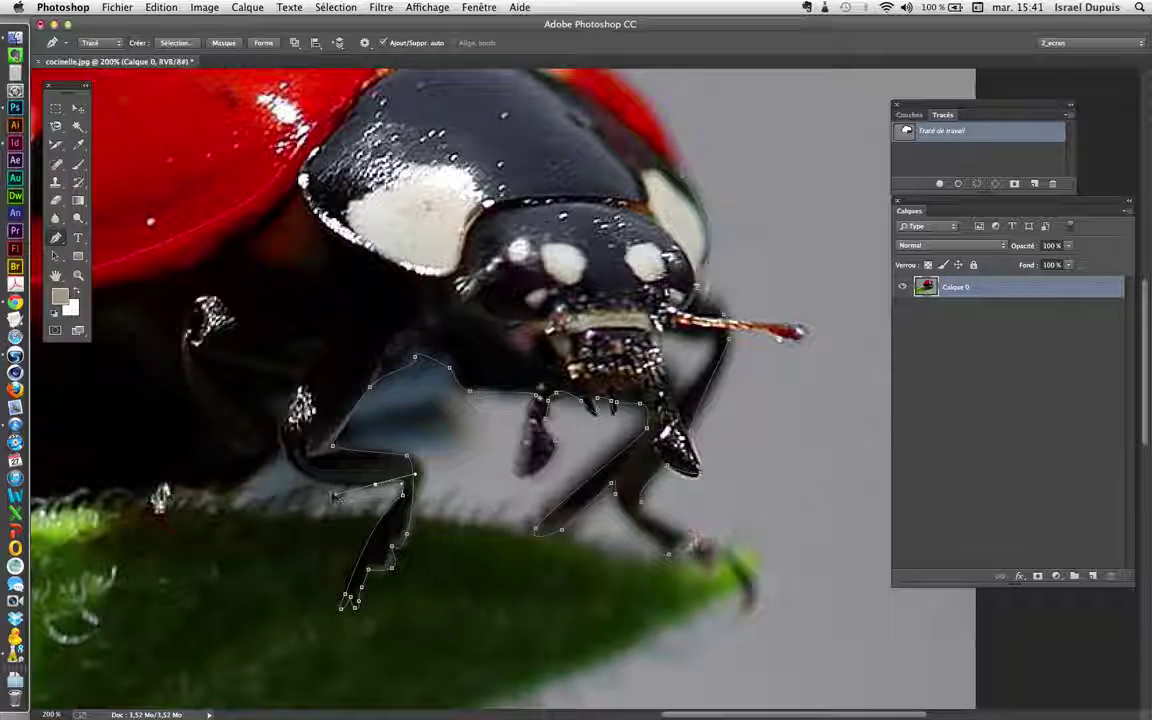
{"action": "left_click", "coordinate": [296, 463]}
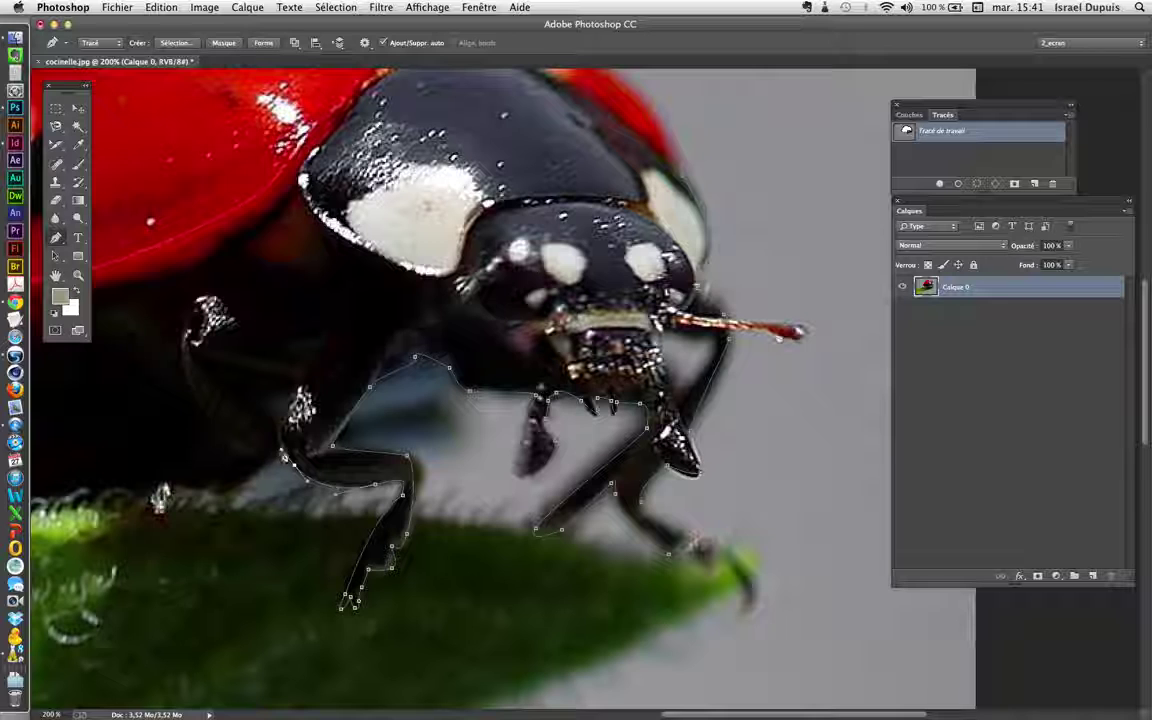
{"action": "left_click", "coordinate": [281, 454]}
Continue the path along the belly's lower edge above the leaf and close it at the rear of the red shell
{"action": "left_click", "coordinate": [281, 488], "text": "alt"}
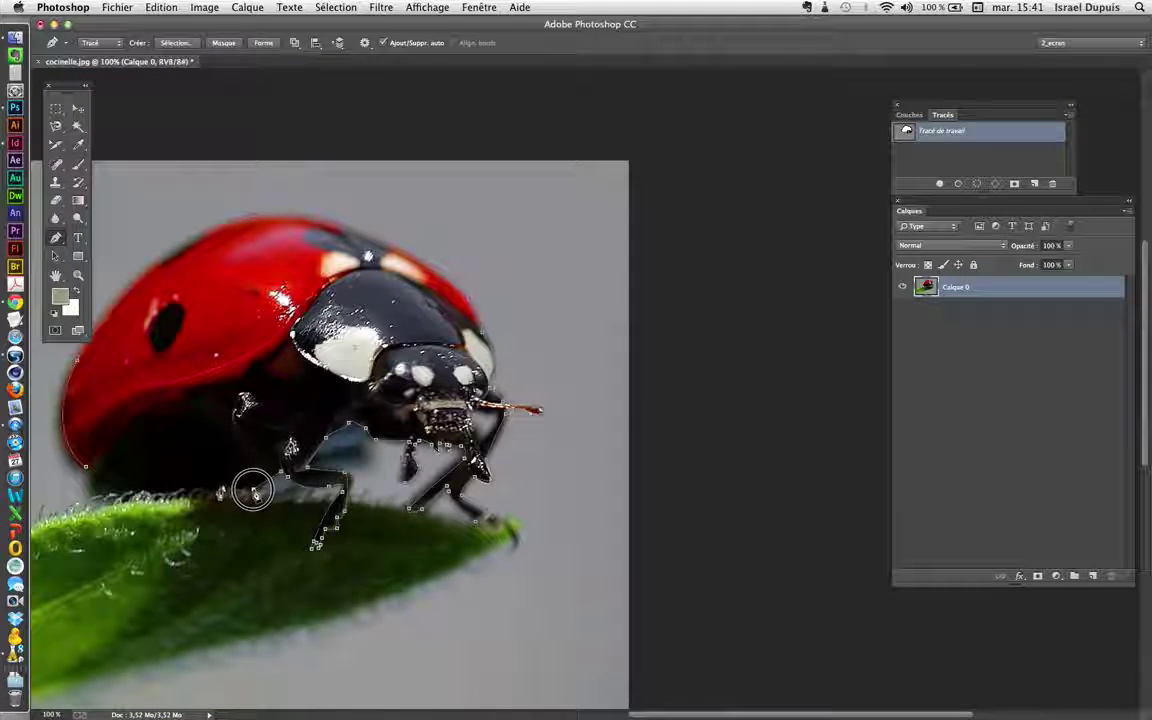
{"action": "left_click", "coordinate": [90, 492]}
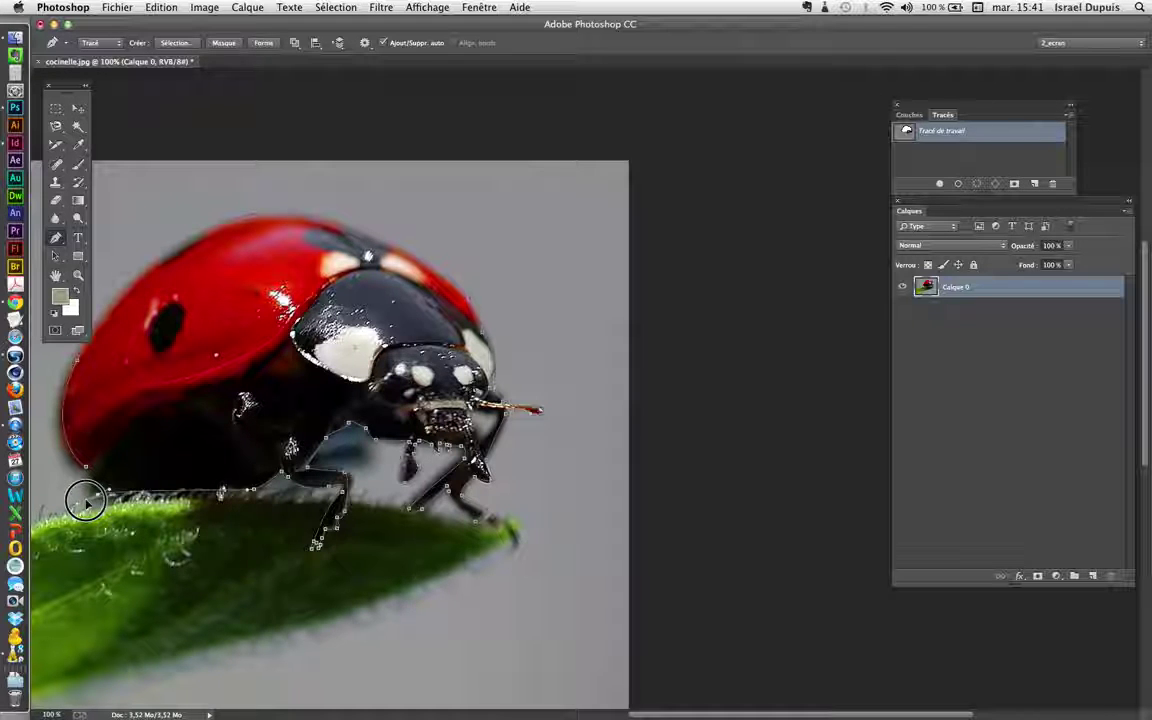
{"action": "left_click", "coordinate": [86, 467]}
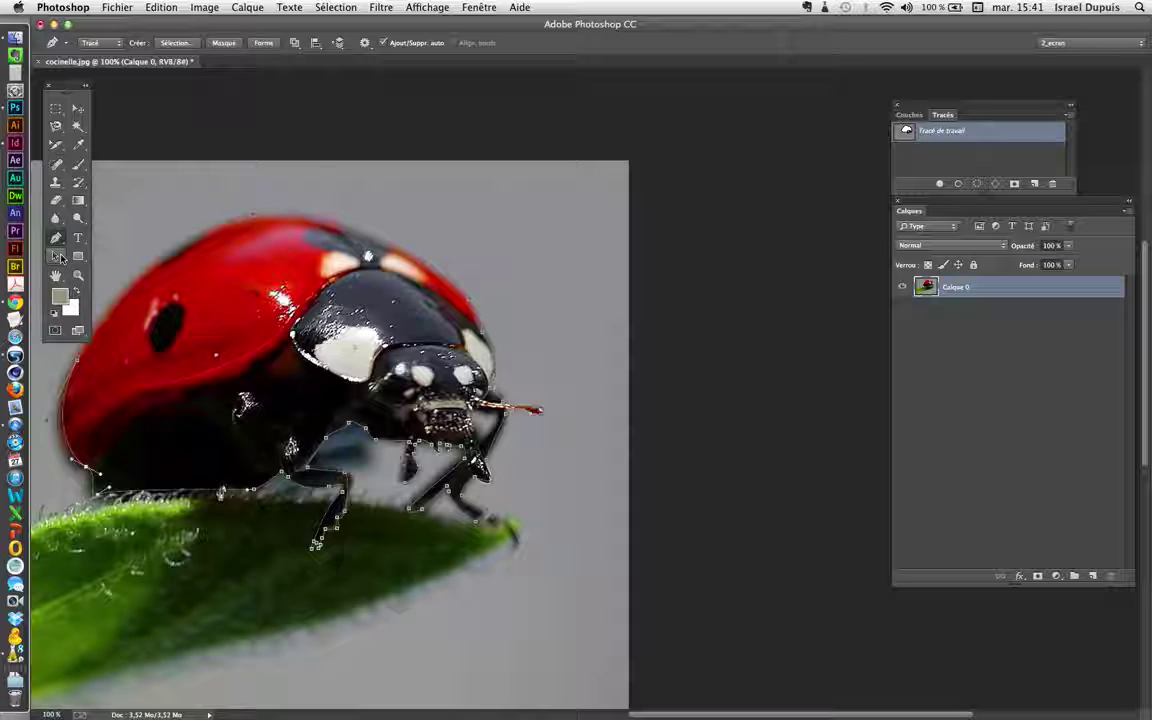
Reshape the finished path's curve above the blue patch by adjusting its anchor points and direction handles
{"action": "left_click", "coordinate": [57, 256]}
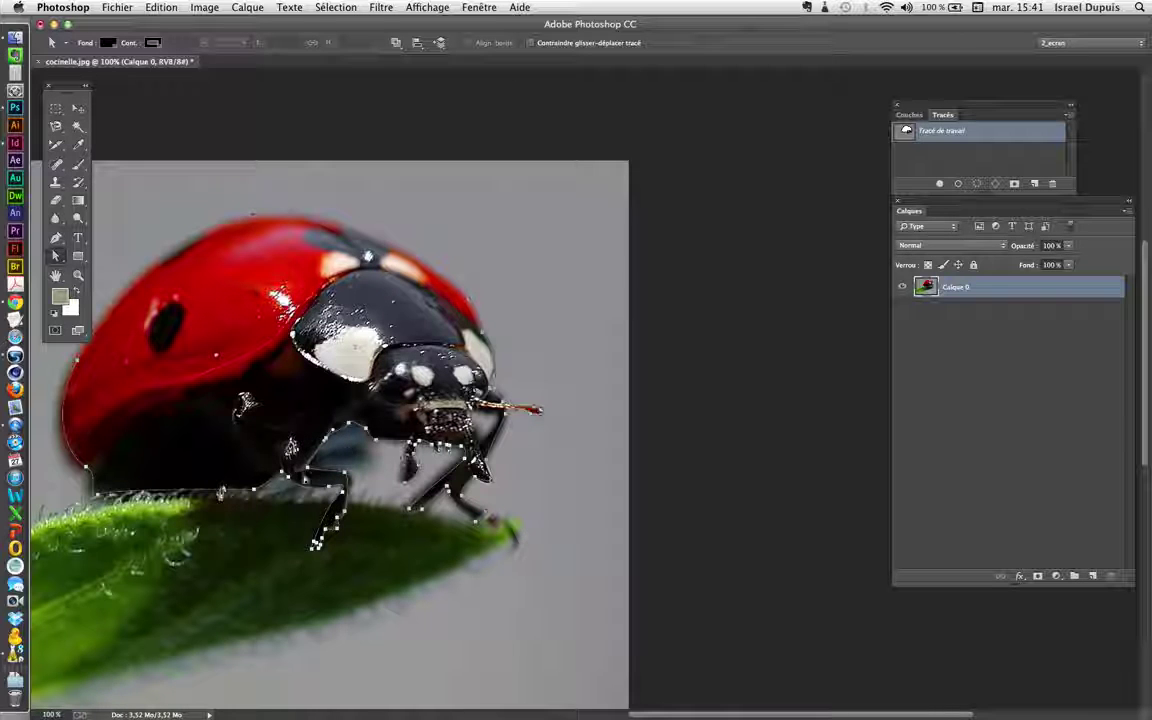
{"action": "mouse_move", "coordinate": [346, 423]}
{"action": "left_mouse_down"}
{"action": "mouse_move", "coordinate": [342, 414]}
{"action": "mouse_move", "coordinate": [346, 430]}
{"action": "left_mouse_up"}
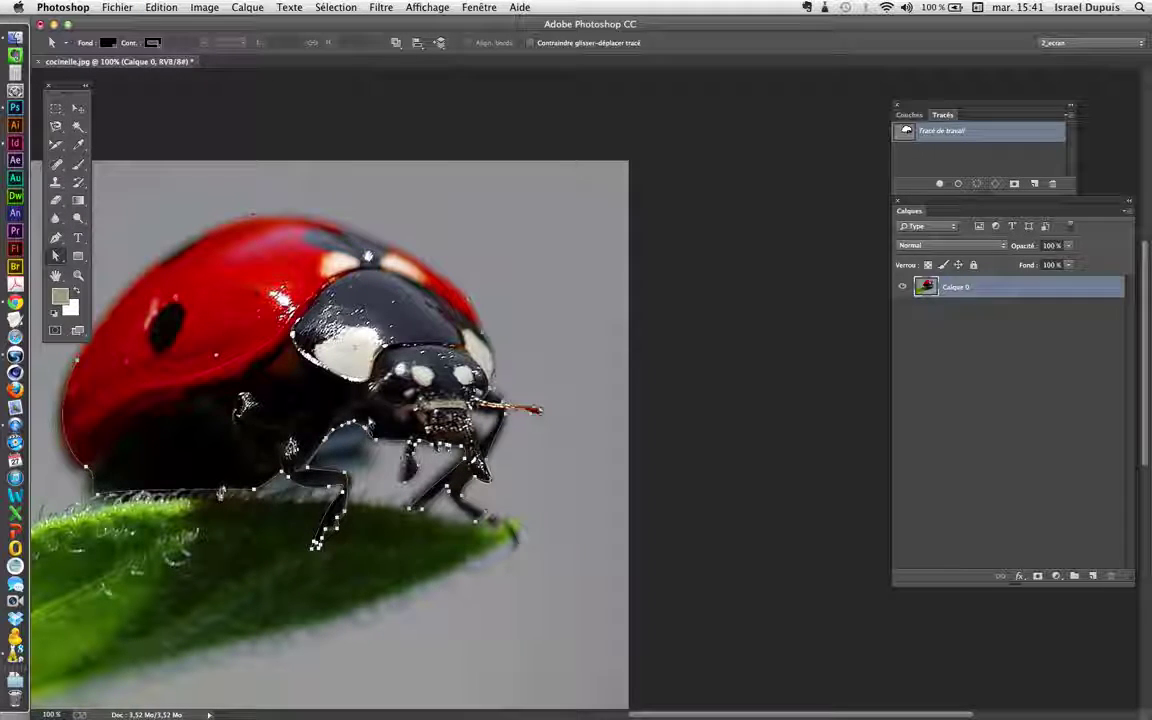
{"action": "left_click", "coordinate": [355, 348]}
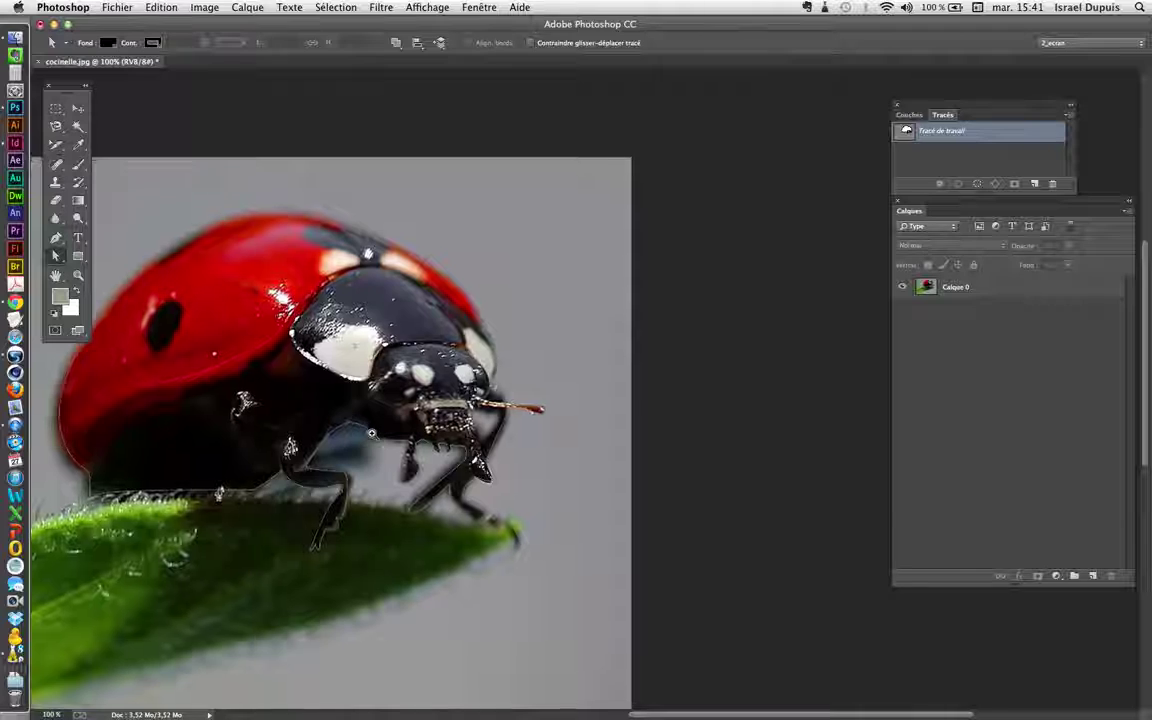
{"action": "scroll", "coordinate": [367, 428], "scroll_direction": "up", "scroll_amount": 1}
{"action": "double_click", "coordinate": [362, 427]}
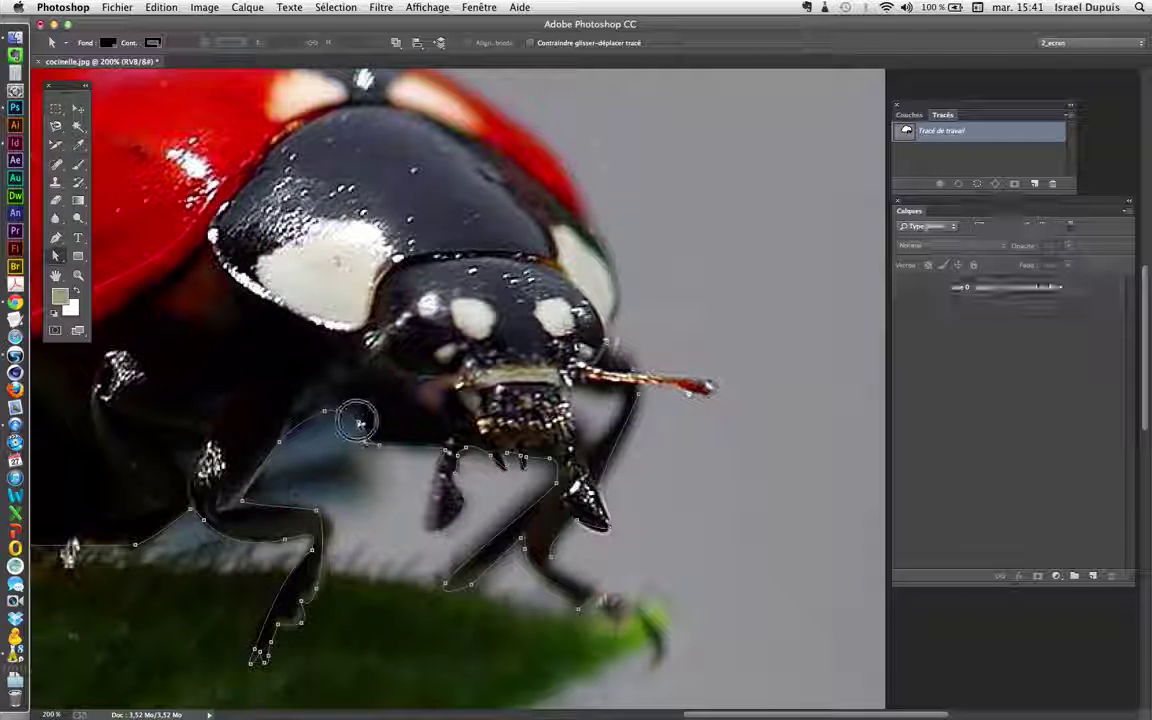
{"action": "left_click_drag", "start_coordinate": [362, 427], "coordinate": [356, 409]}
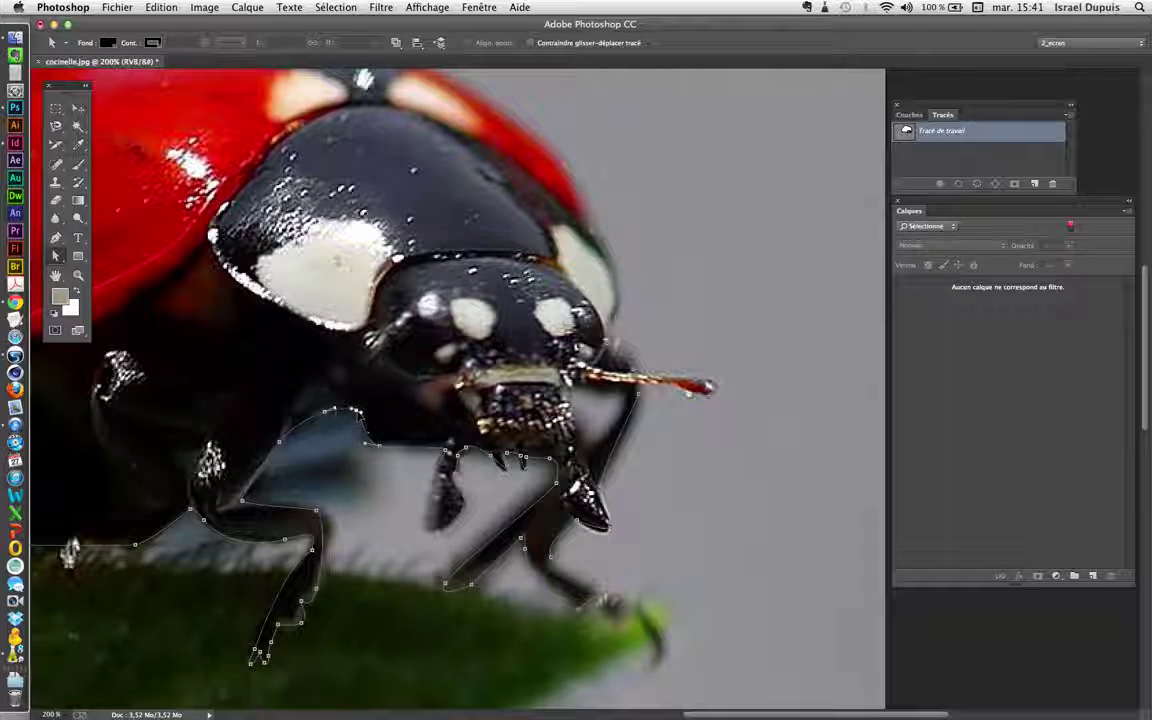
{"action": "left_click", "coordinate": [503, 465]}
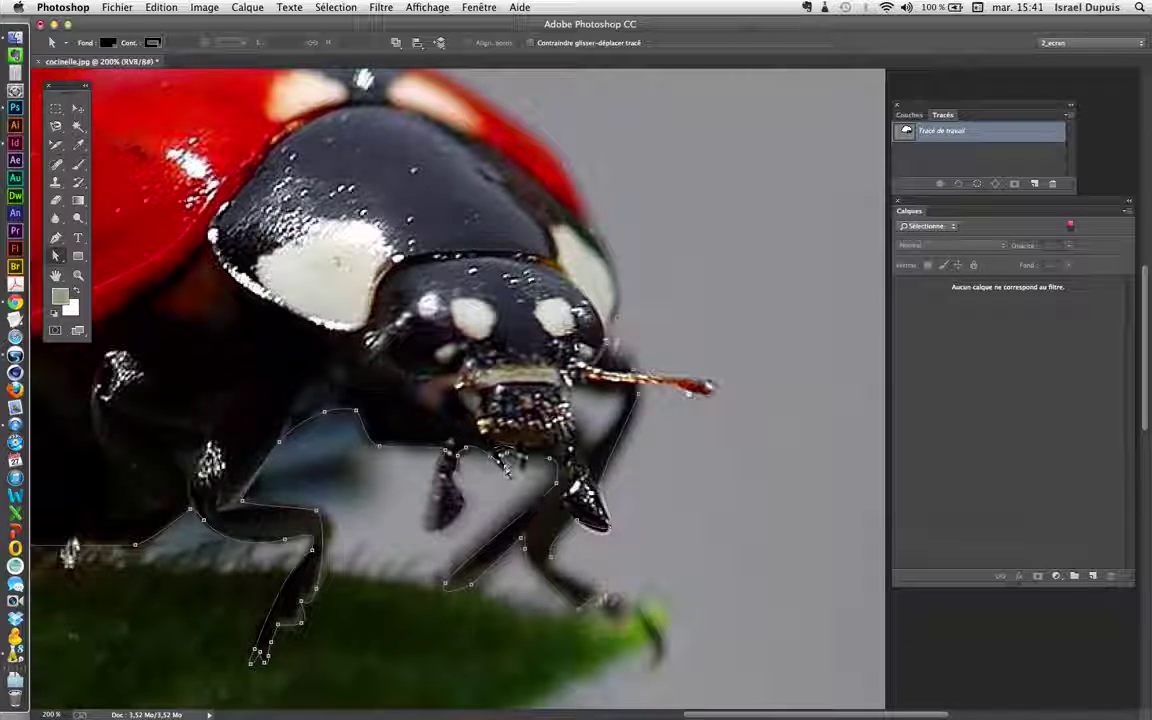
{"action": "scroll", "coordinate": [504, 463], "scroll_direction": "down", "scroll_amount": 1}
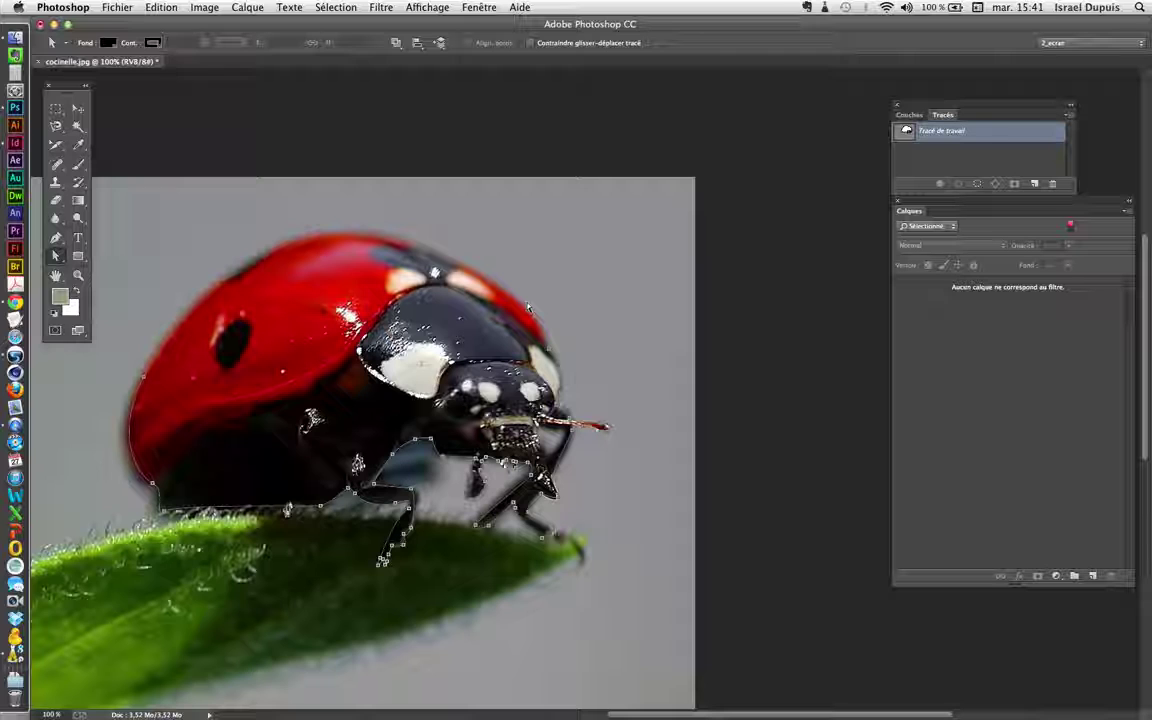
Hide and reselect the work path, and save it under the name "cocinelle"
{"action": "left_click", "coordinate": [938, 165]}
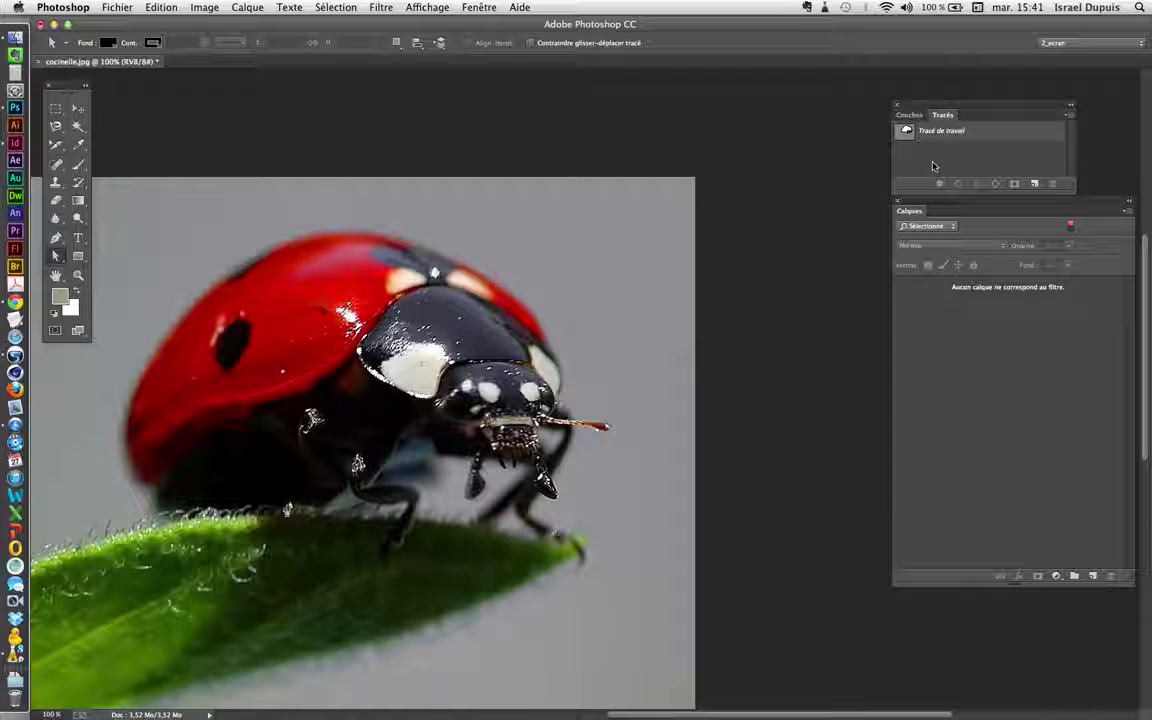
{"action": "left_click", "coordinate": [950, 139]}
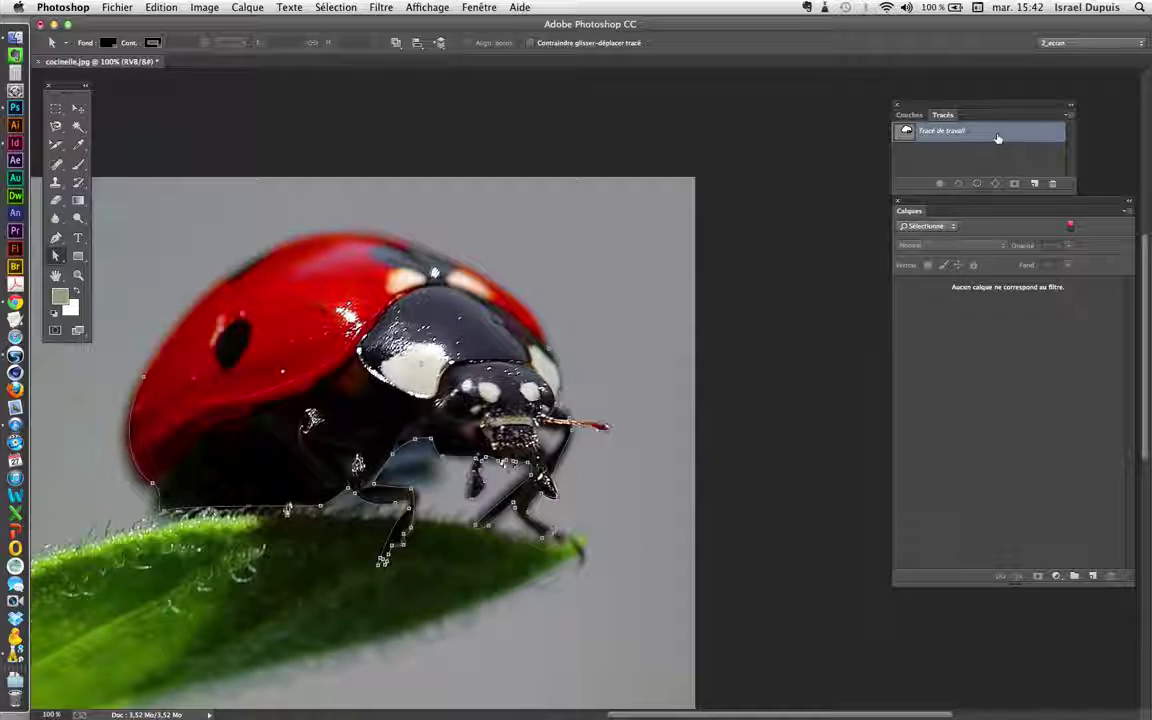
{"action": "double_click", "coordinate": [997, 136]}
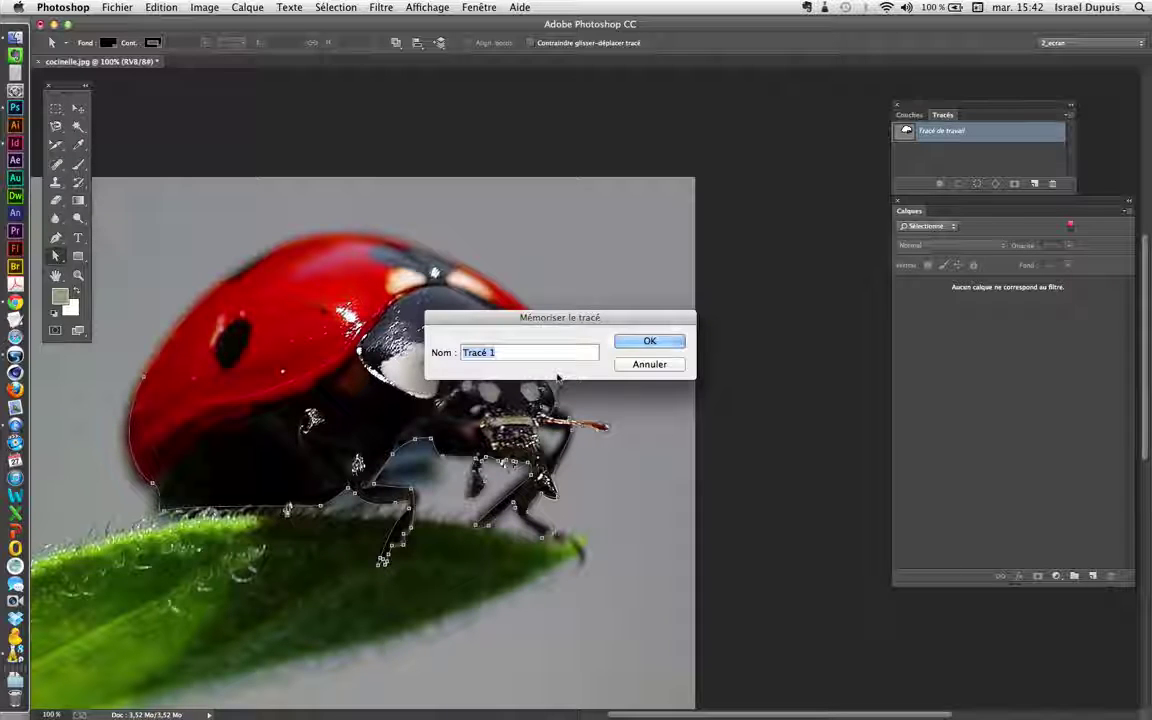
{"action": "type", "text": "cocic"}
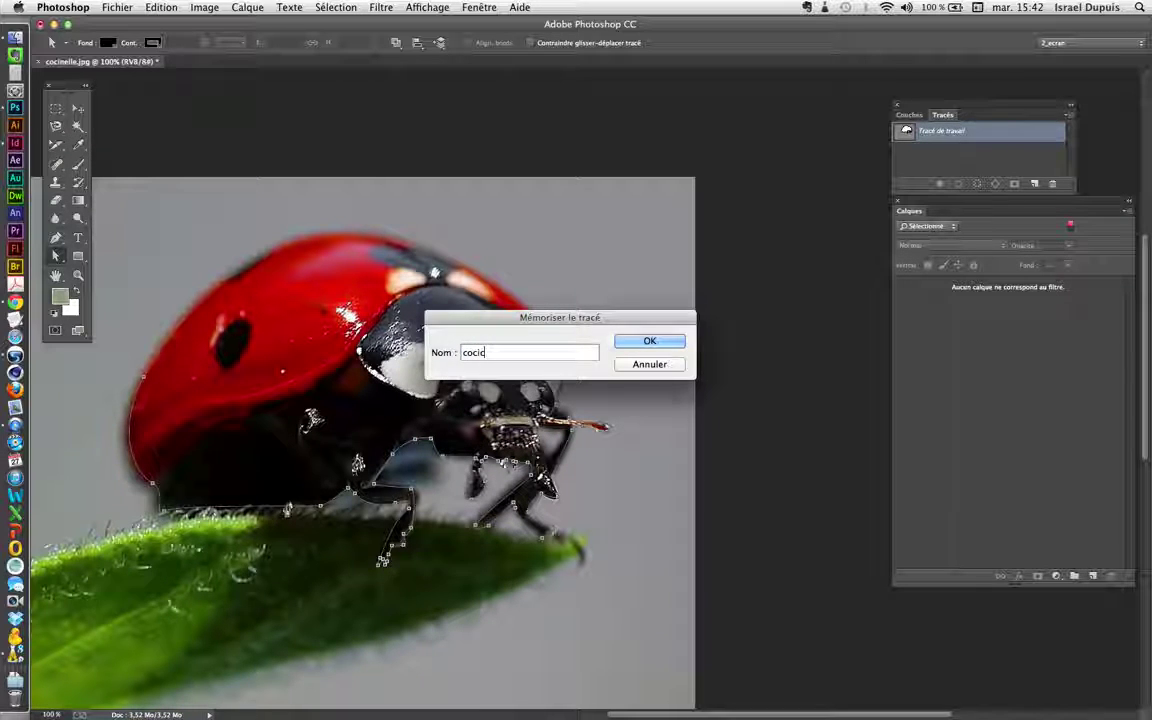
{"action": "key", "text": "BackSpace"}
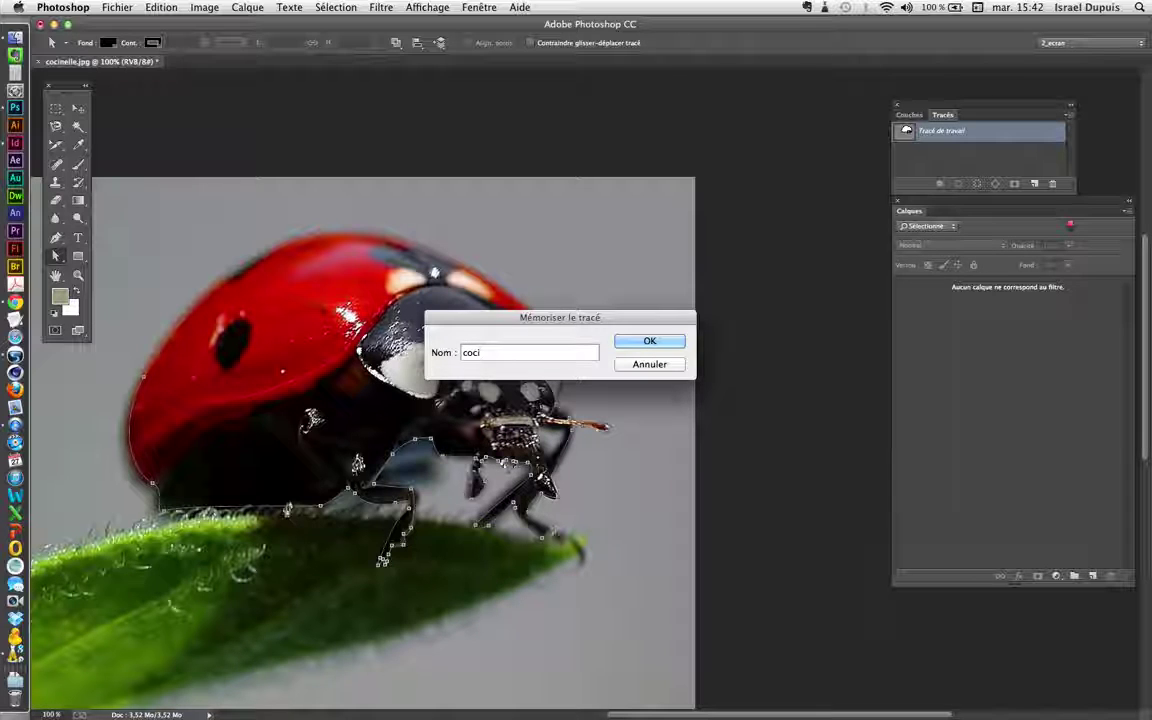
{"action": "type", "text": "nelle"}
{"action": "key", "text": "Return"}
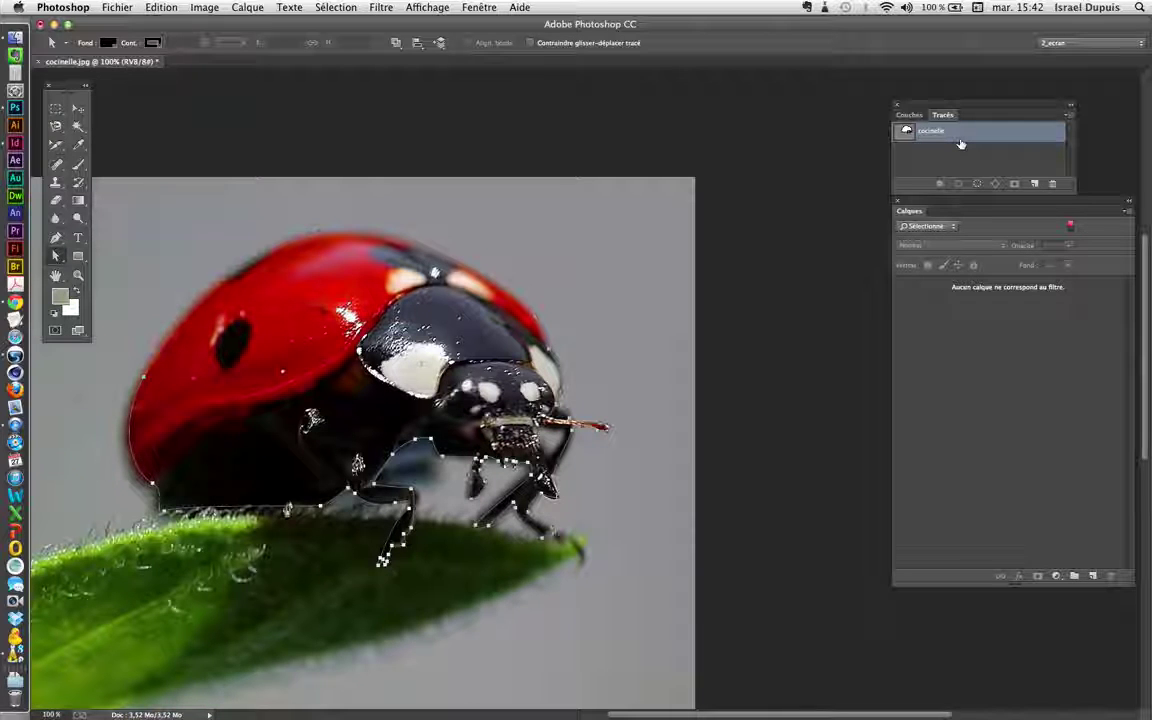
Make the cocinelle path a clipping path with a flatness of 3 device pixels
{"action": "left_click", "coordinate": [1068, 121]}
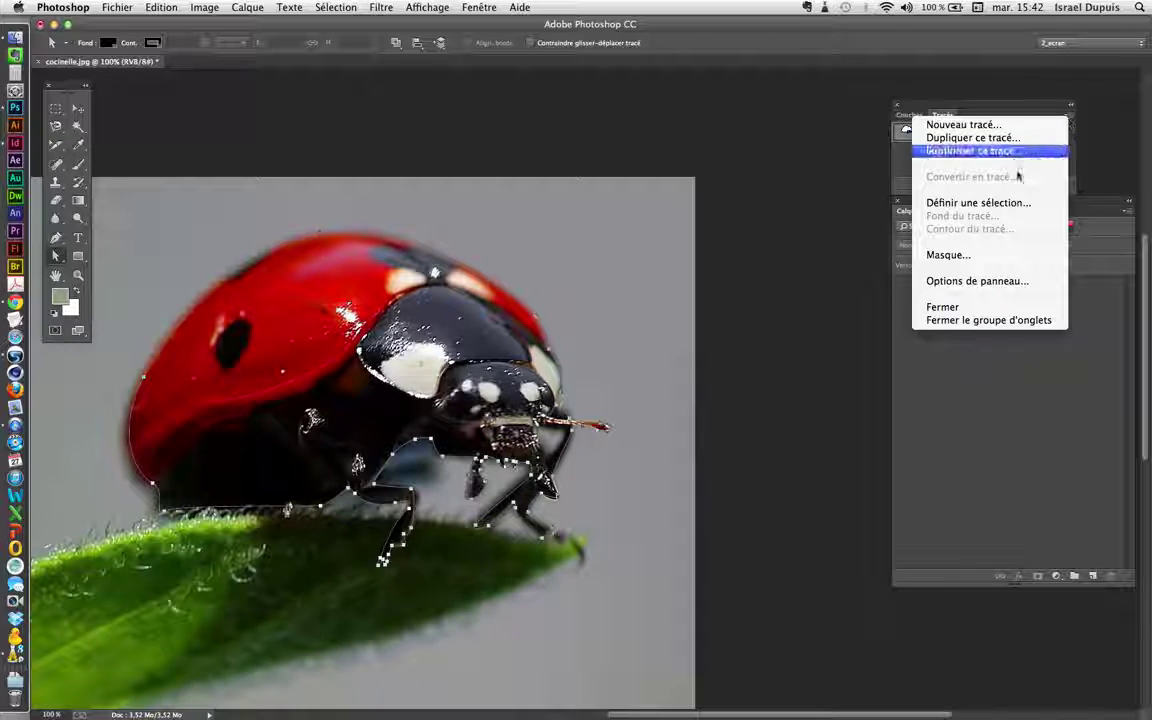
{"action": "left_click", "coordinate": [983, 257]}
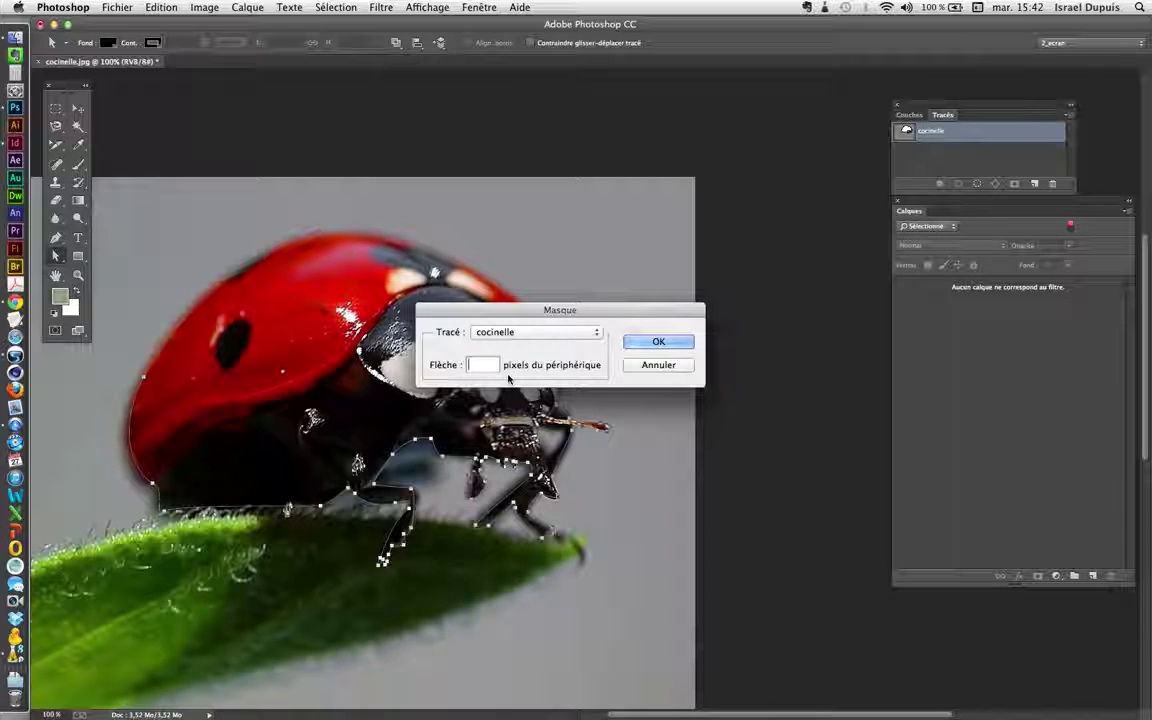
{"action": "type", "text": "3"}
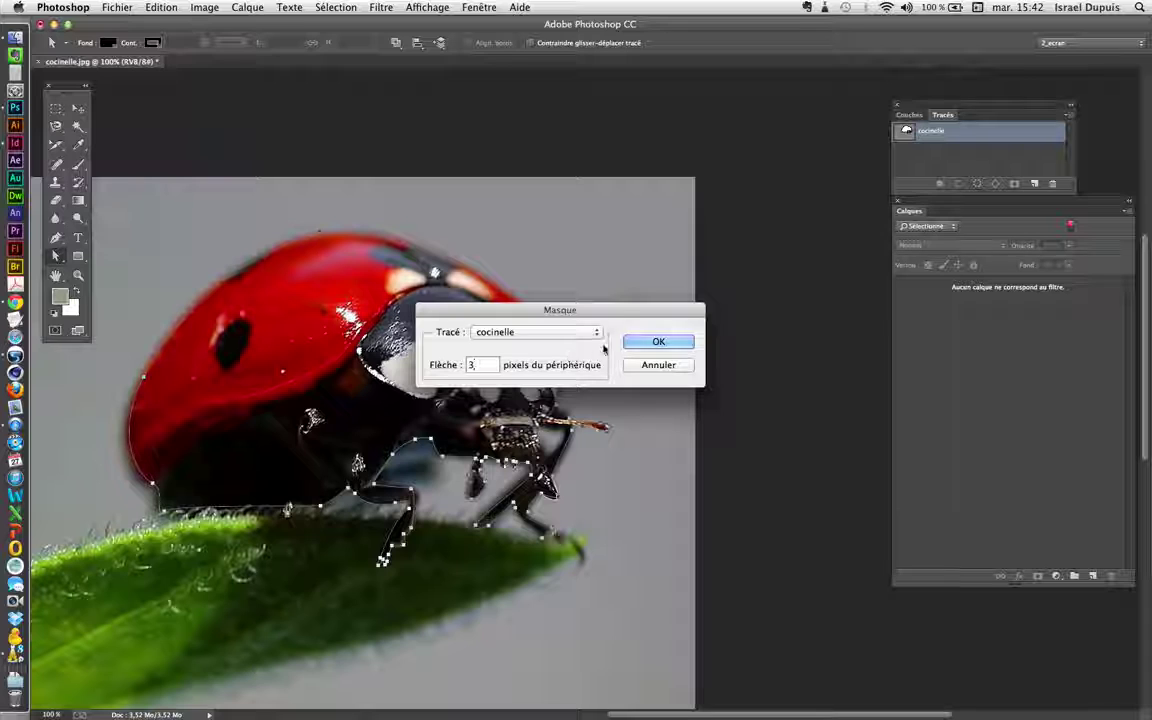
{"action": "left_click", "coordinate": [651, 343]}
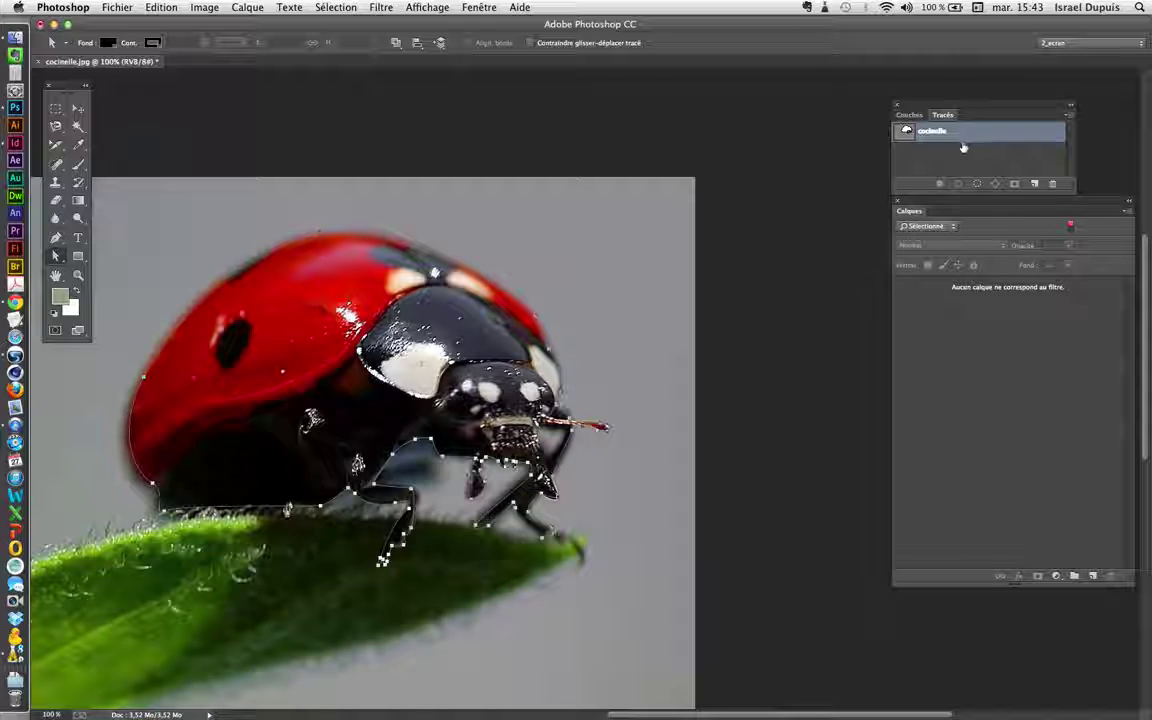
Filter the layers by type so the photo's layer is listed, select Calque 0 and flatten the image
{"action": "left_click", "coordinate": [930, 226]}
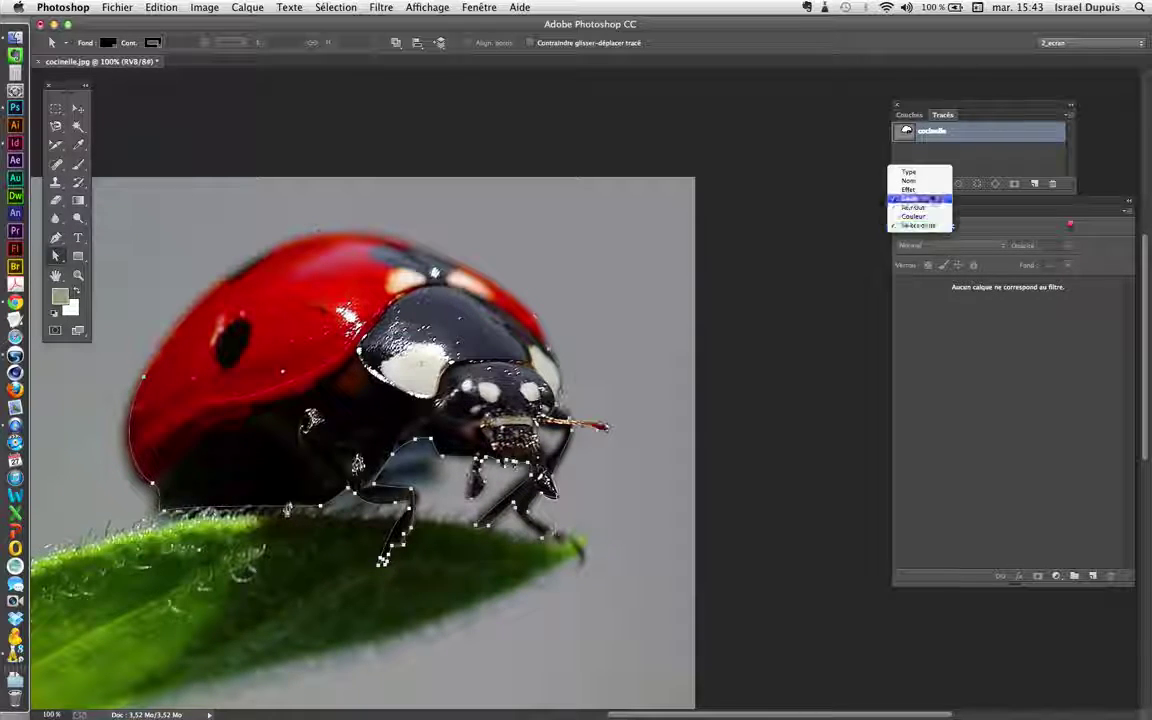
{"action": "left_click", "coordinate": [908, 172]}
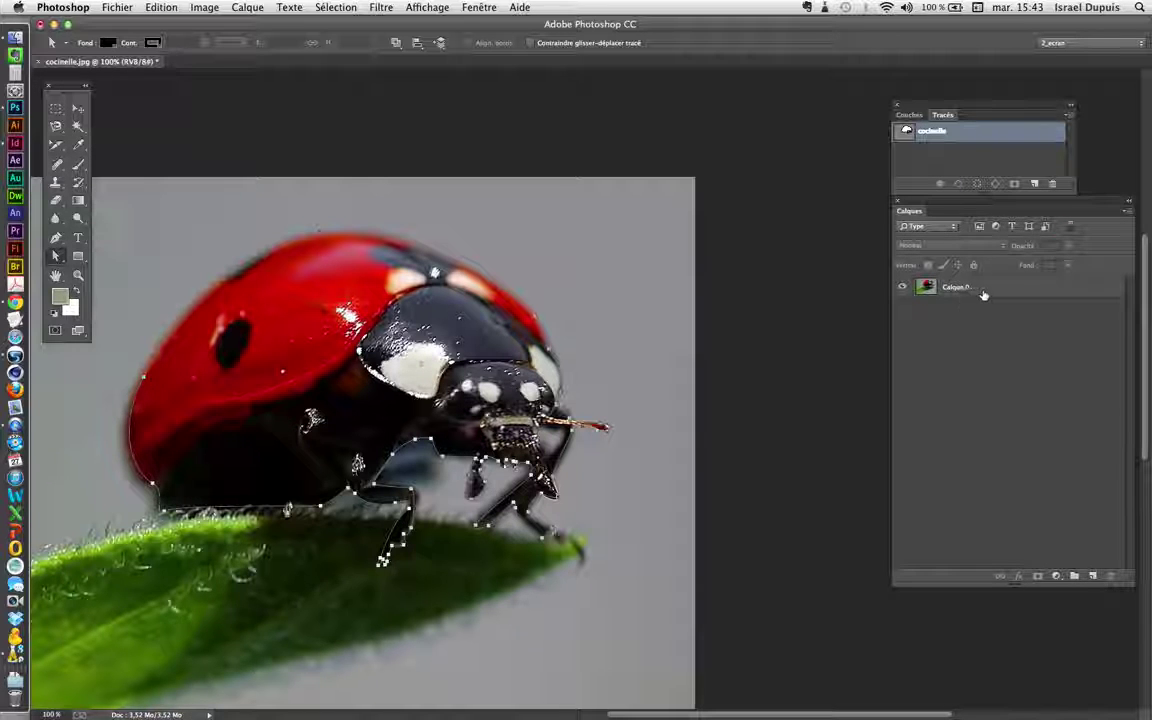
{"action": "left_click", "coordinate": [983, 293]}
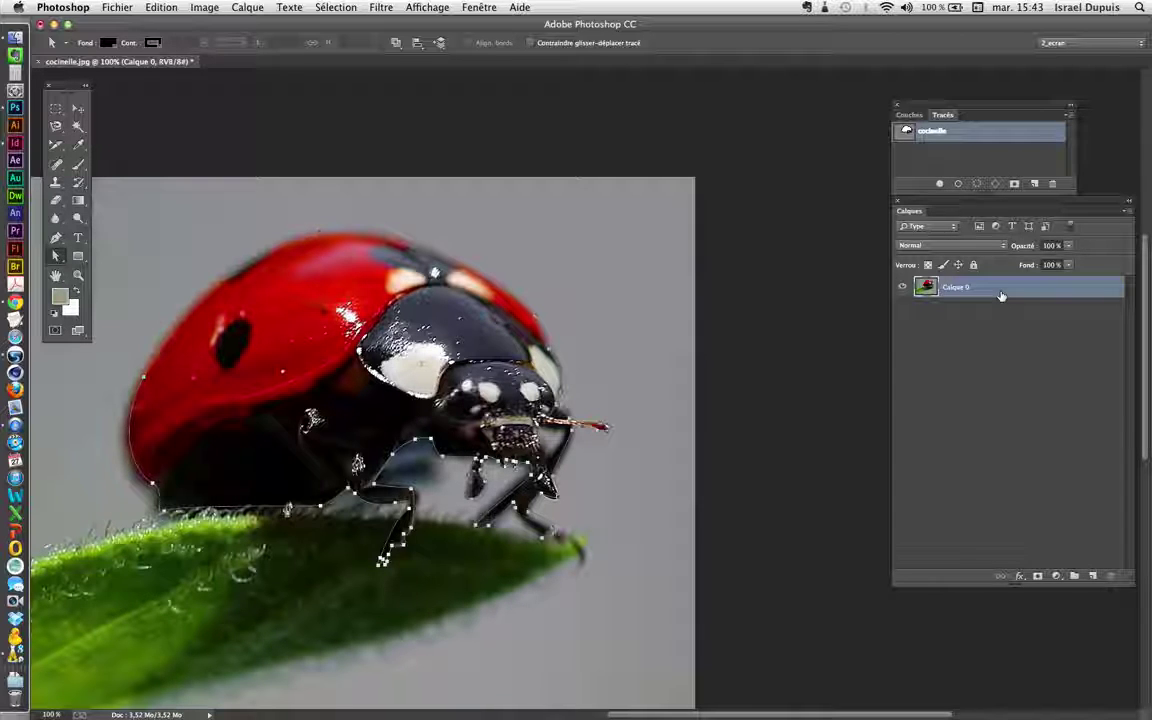
{"action": "left_click_drag", "start_coordinate": [972, 201], "coordinate": [915, 201]}
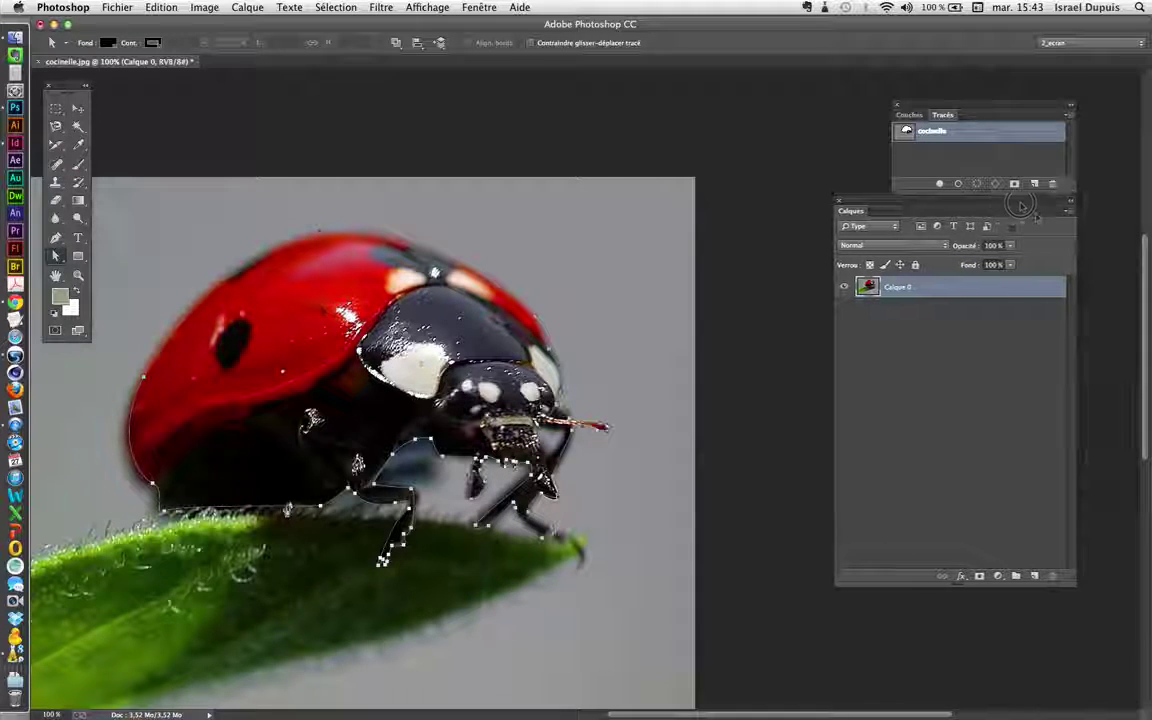
{"action": "left_click", "coordinate": [1067, 212]}
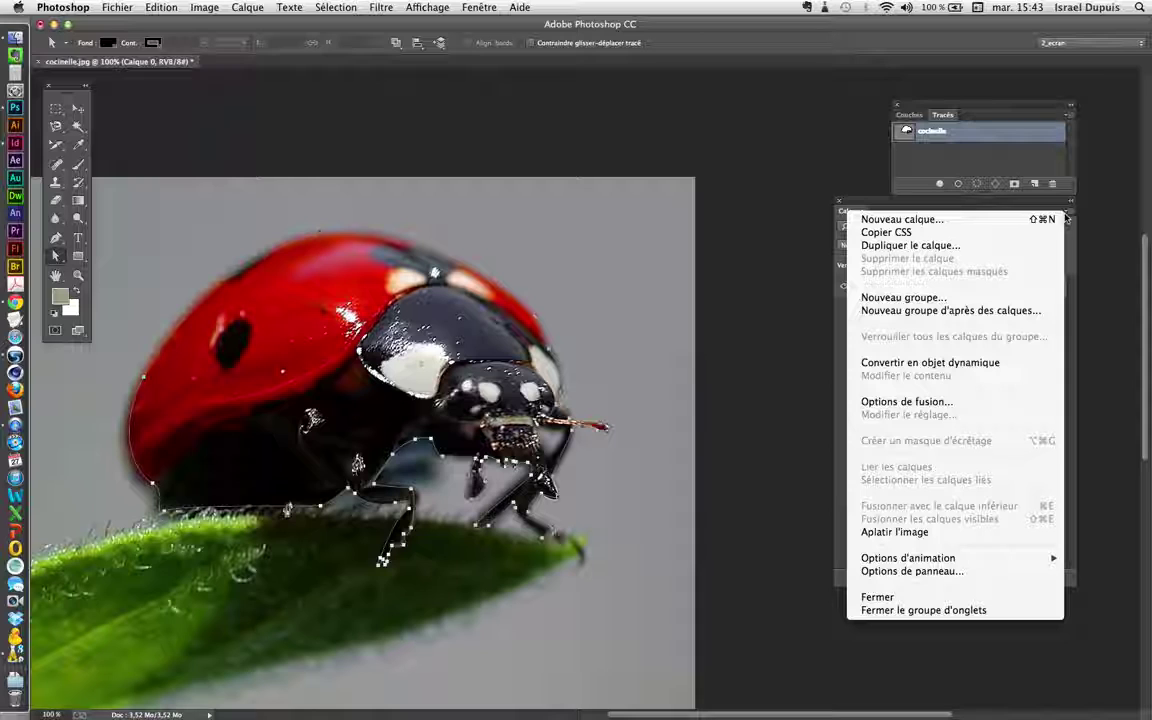
{"action": "left_click", "coordinate": [945, 532]}
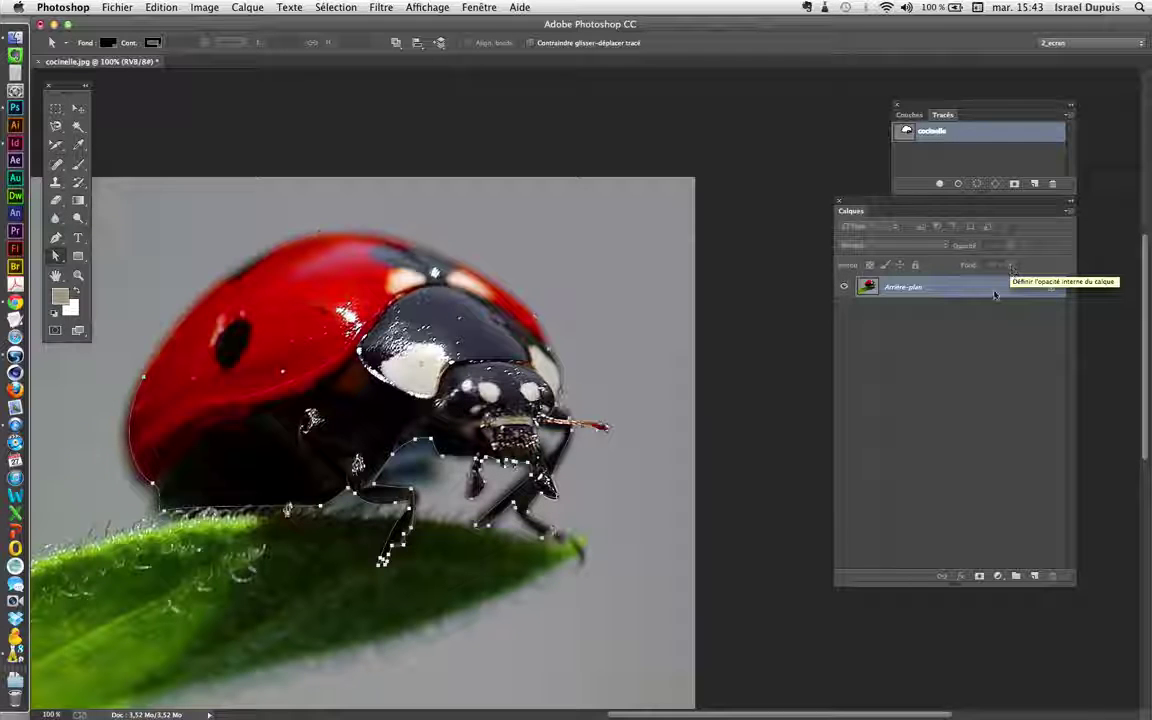
Convert the image's colour mode to CMYK and accept the U.S. Web Coated (SWOP) v2 profile
{"action": "left_click", "coordinate": [204, 7]}
{"action": "mouse_move", "coordinate": [237, 25]}
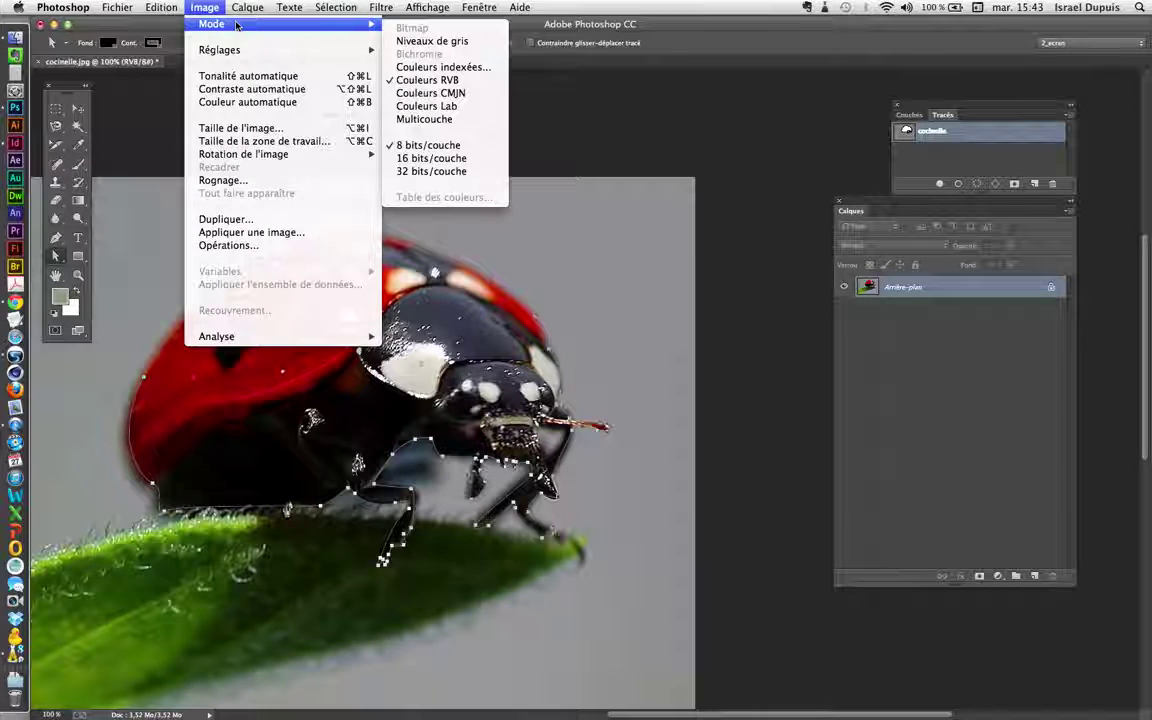
{"action": "left_click", "coordinate": [430, 93]}
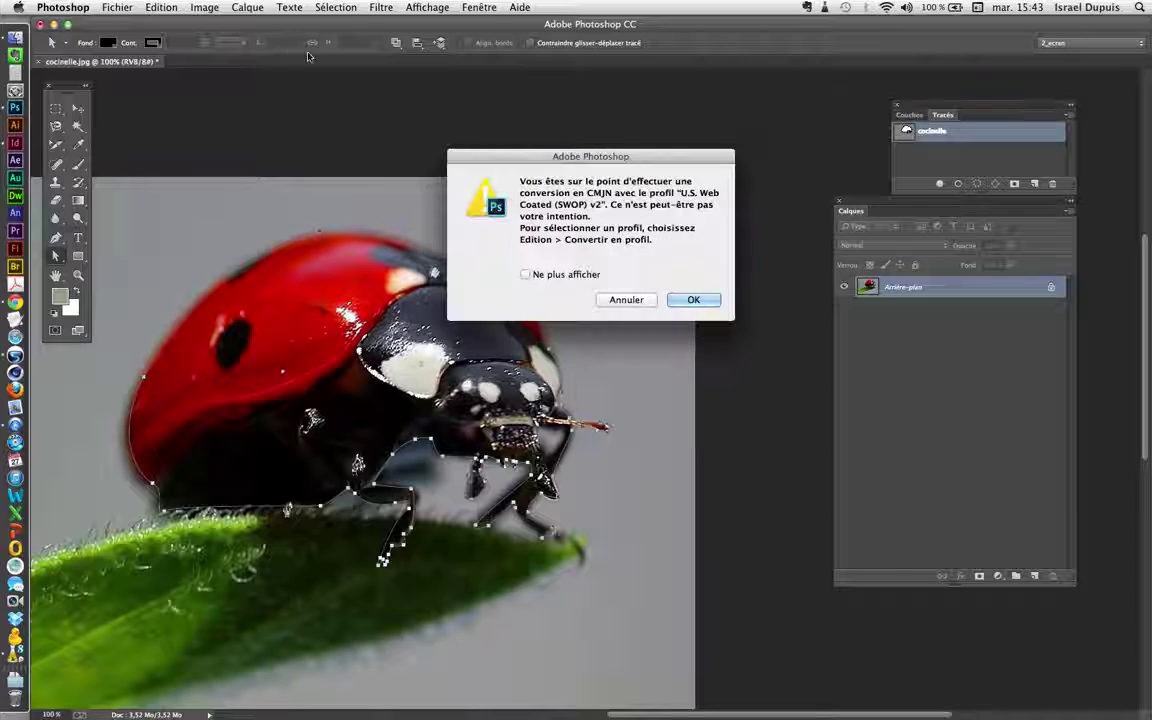
{"action": "key", "text": "Return"}
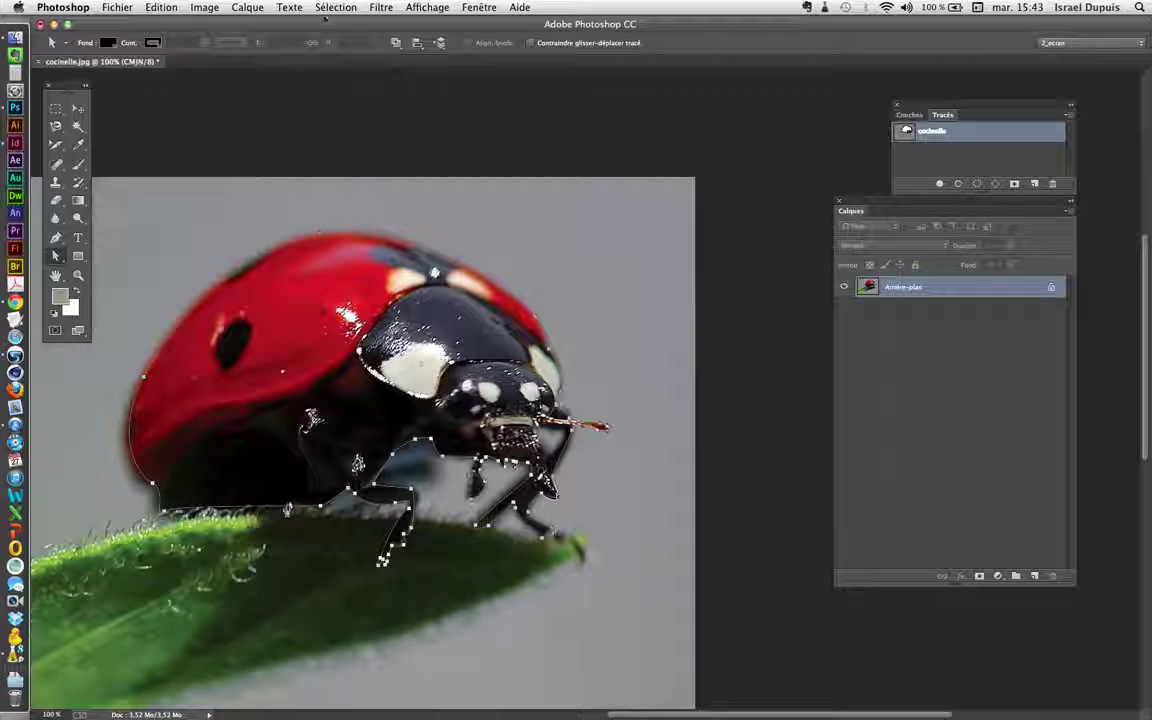
Set the image's resolution to 96 pixels per inch without resampling
{"action": "left_click", "coordinate": [204, 7]}
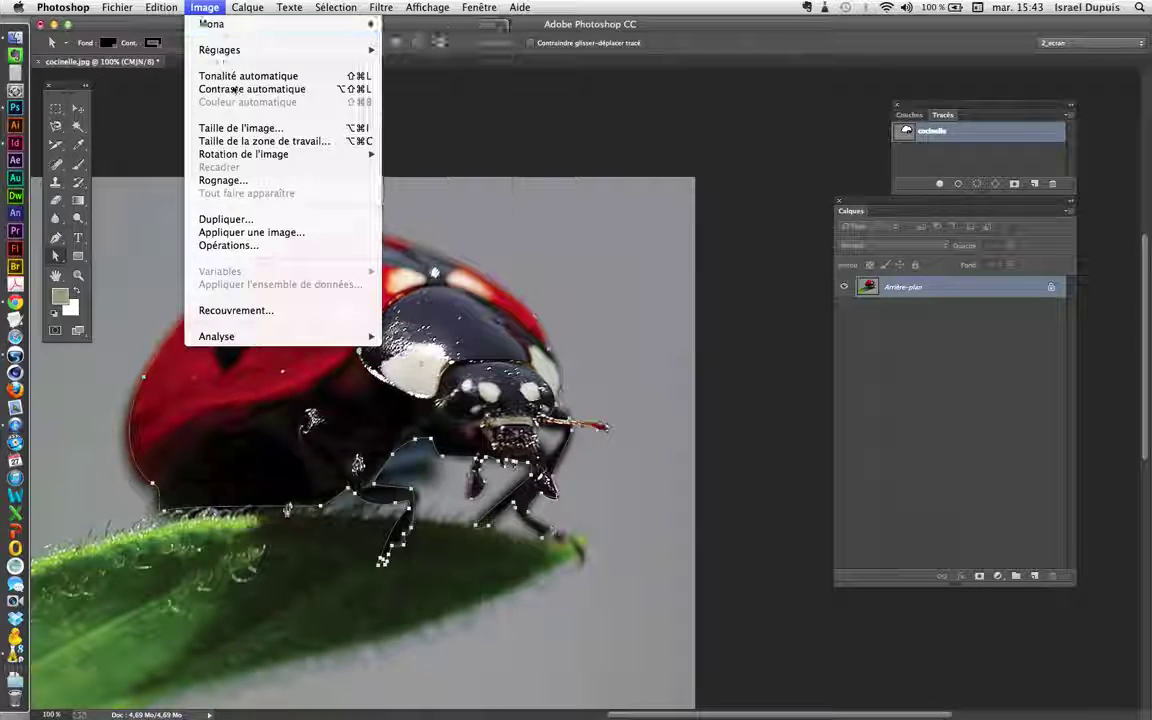
{"action": "left_click", "coordinate": [280, 128]}
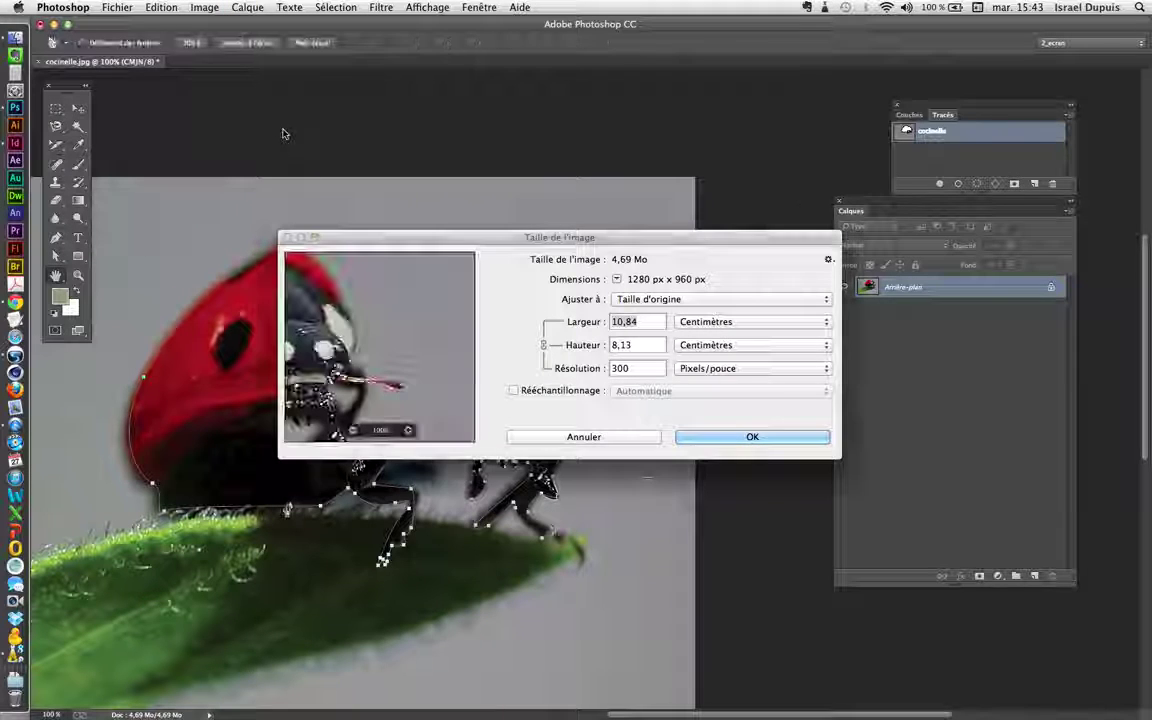
{"action": "double_click", "coordinate": [640, 368]}
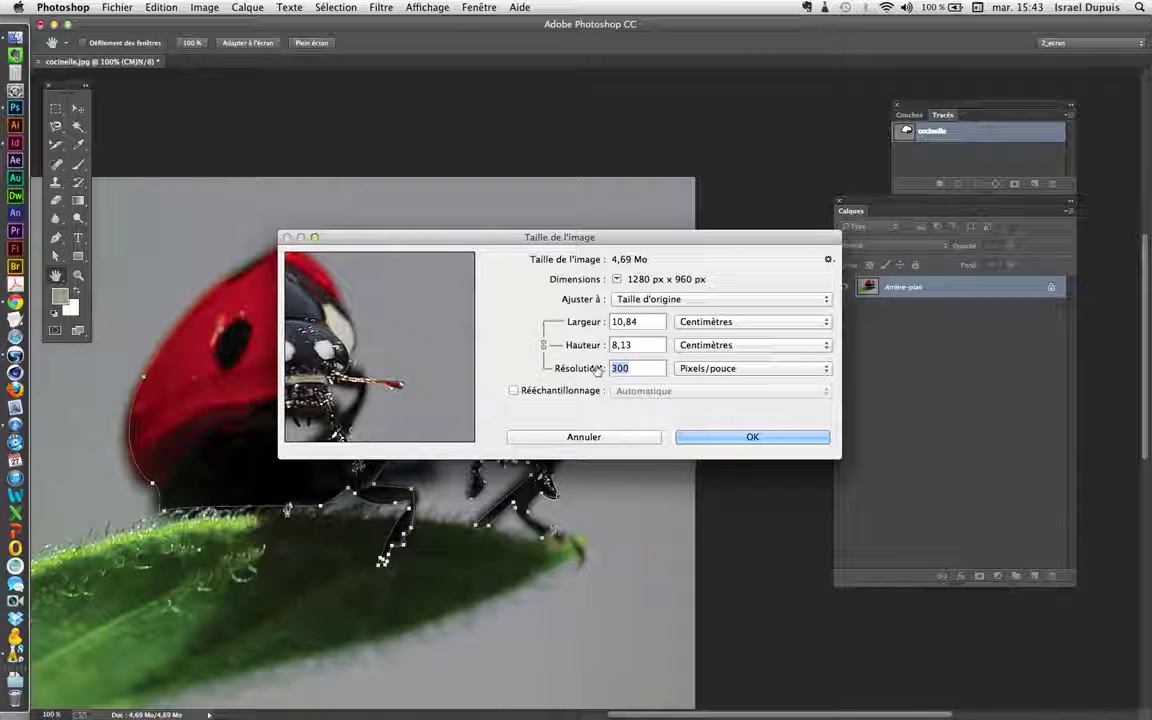
{"action": "type", "text": "96"}
{"action": "left_click", "coordinate": [722, 440]}
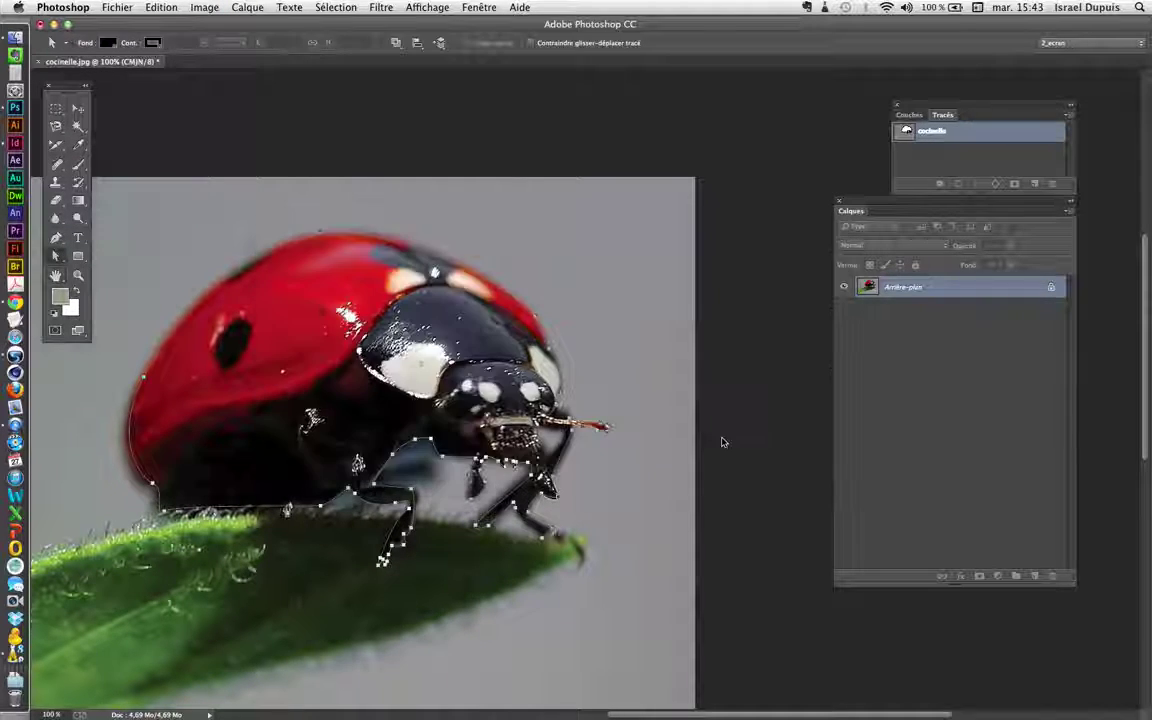
Save the image as cocinelle.tif in the prof folder, in TIFF format without image compression
{"action": "left_click_drag", "start_coordinate": [256, 22], "coordinate": [303, 22]}
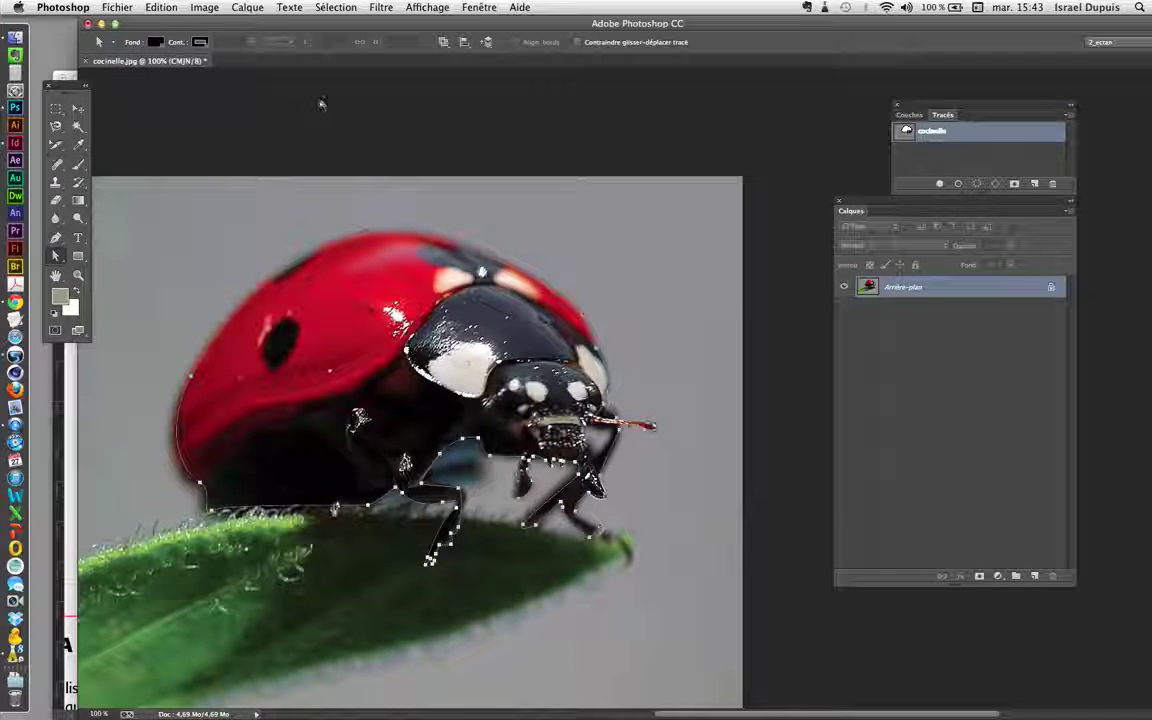
{"action": "key", "text": "super+shift+s"}
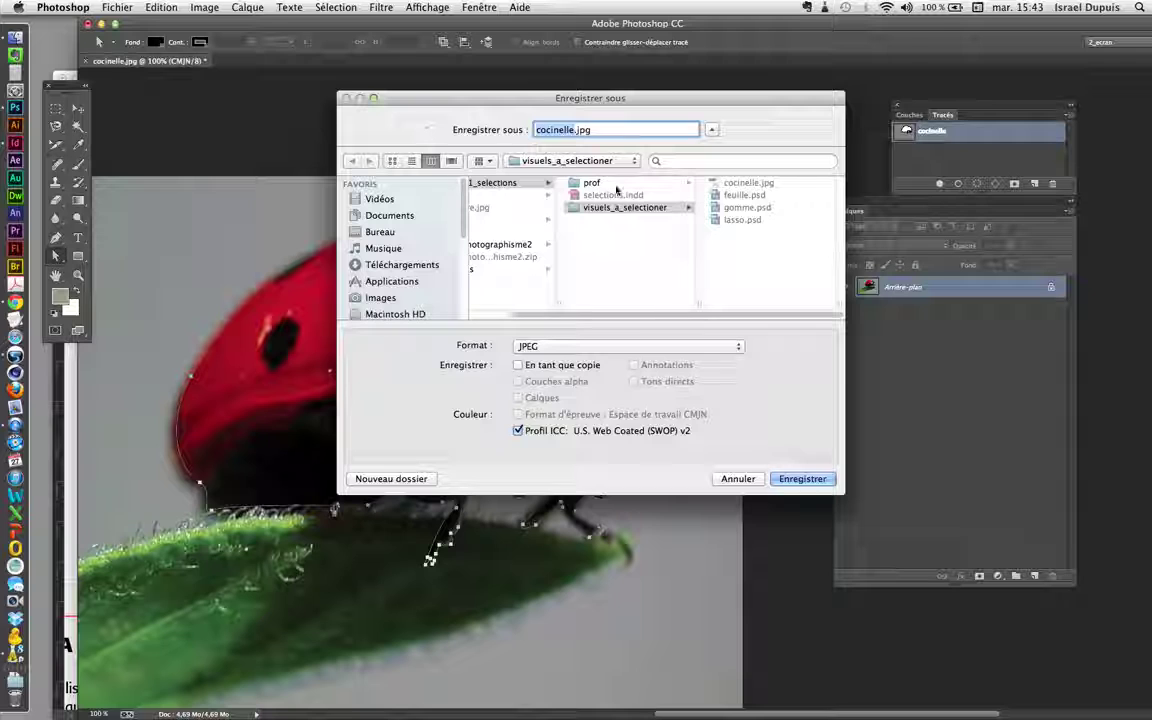
{"action": "left_click", "coordinate": [615, 184]}
{"action": "left_click", "coordinate": [598, 346]}
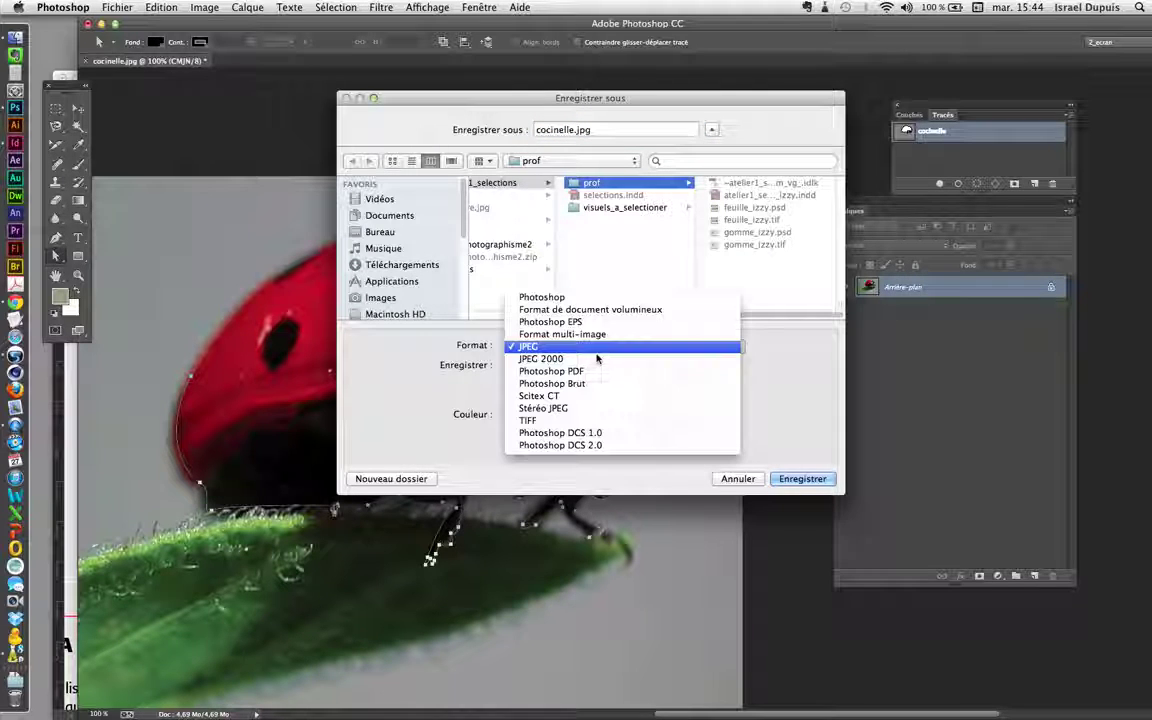
{"action": "left_click", "coordinate": [596, 420]}
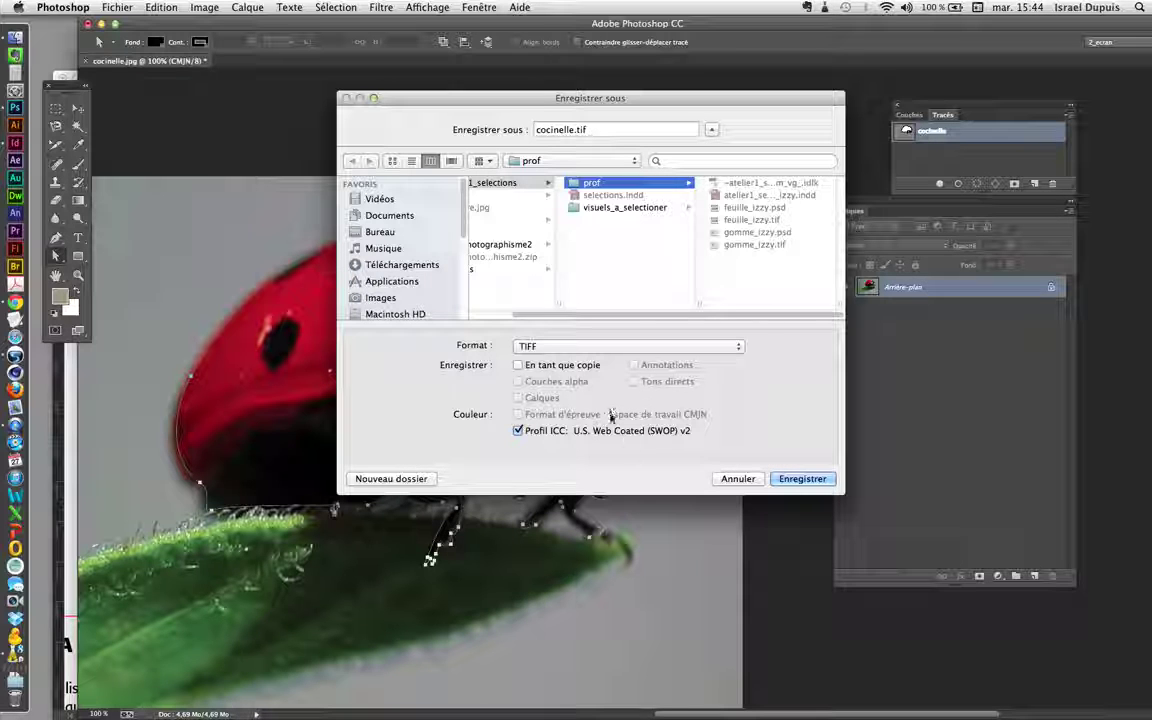
{"action": "left_click", "coordinate": [800, 479]}
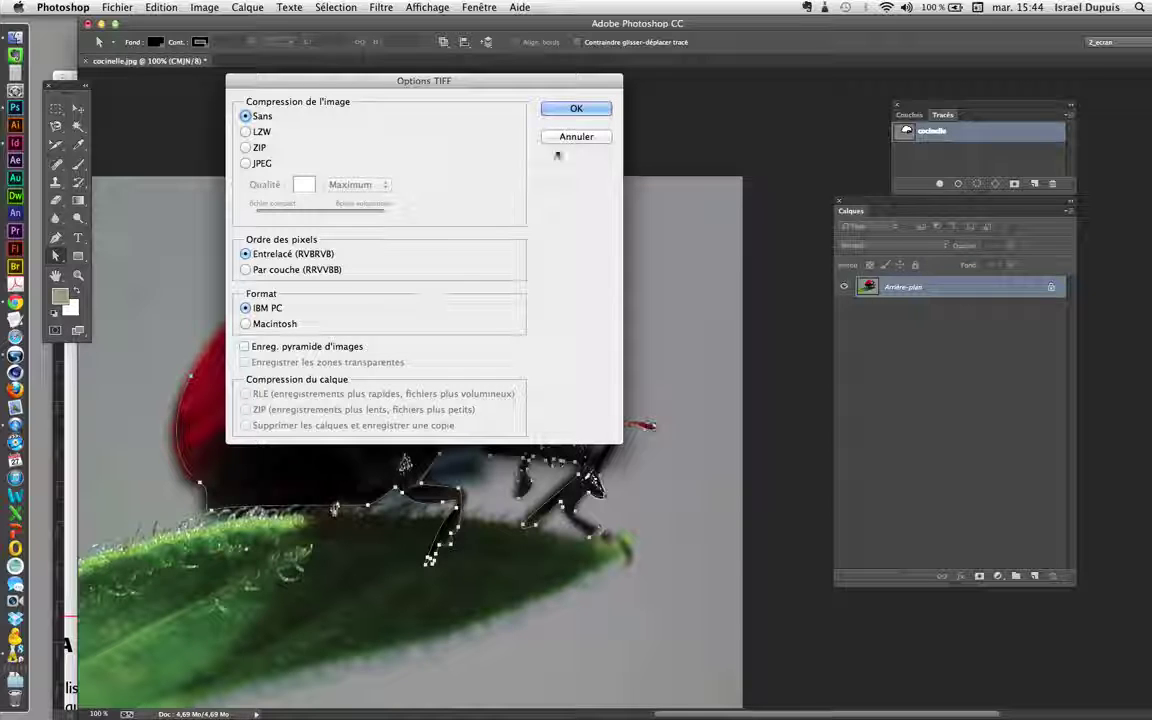
{"action": "left_click", "coordinate": [572, 108]}
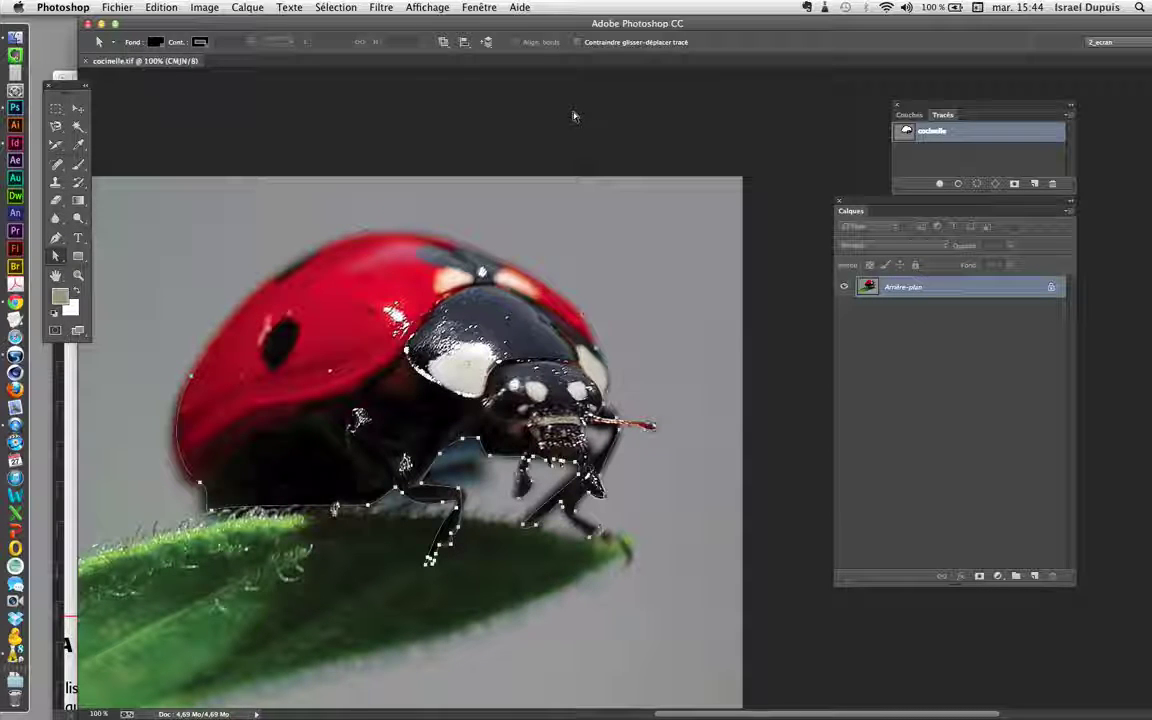
Switch to InDesign, create a new layer and move it below the instructions layer
{"action": "left_click", "coordinate": [15, 145]}
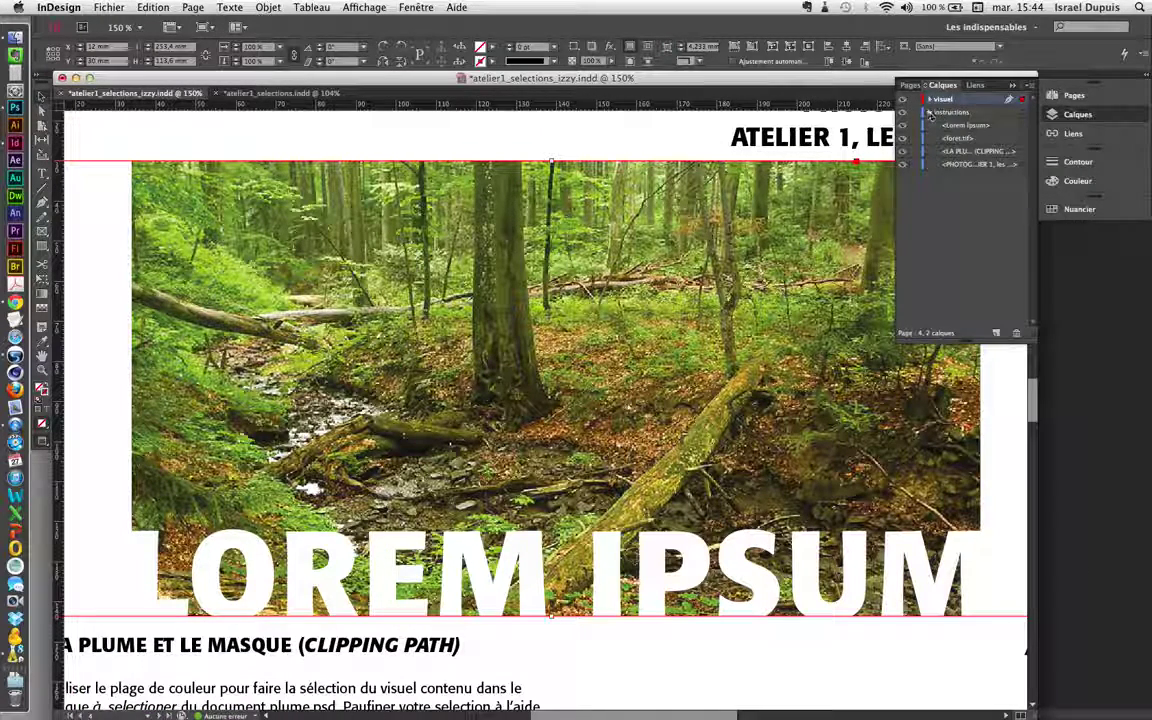
{"action": "left_click", "coordinate": [930, 113]}
{"action": "left_click", "coordinate": [996, 333]}
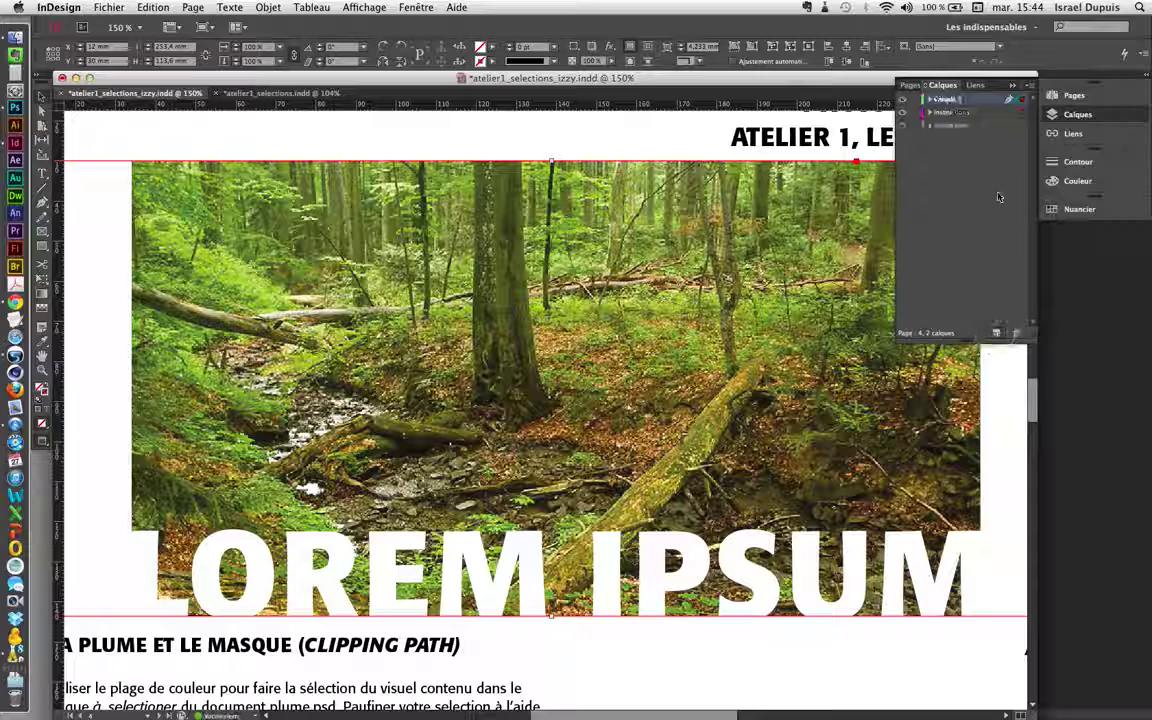
{"action": "left_click", "coordinate": [973, 106]}
{"action": "left_click_drag", "start_coordinate": [973, 106], "coordinate": [936, 131]}
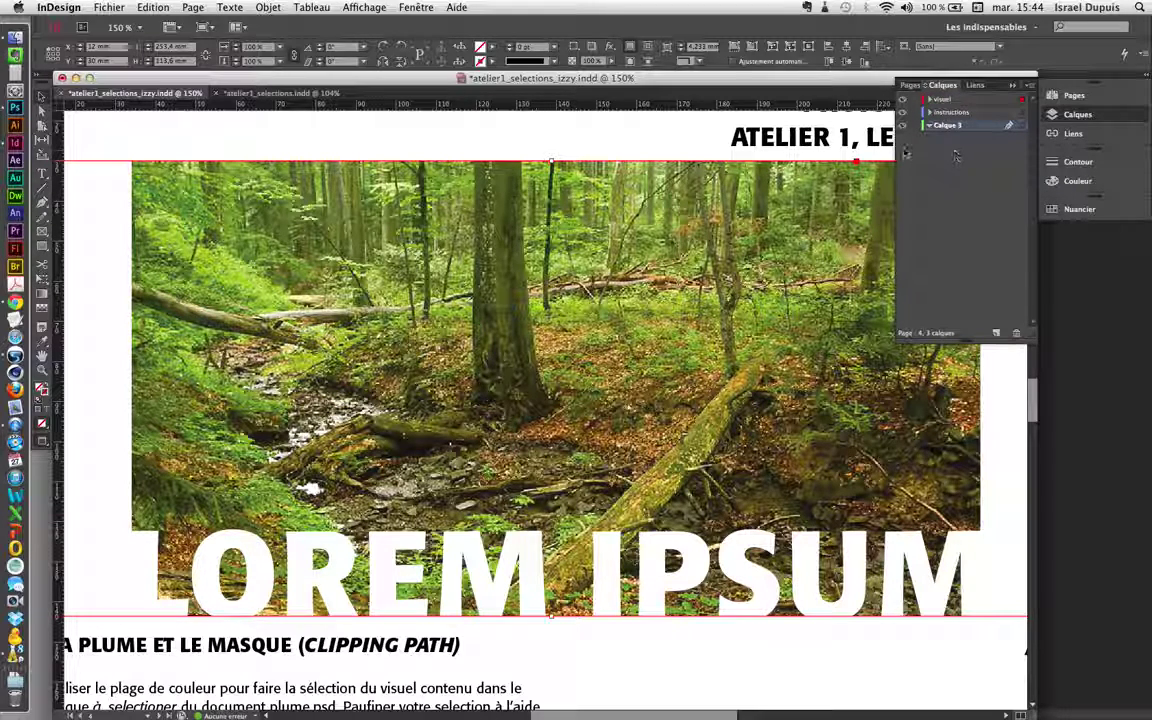
Import cocinelle.tif from the prof folder and undo its replacement of the selected frame's content, leaving the image loaded for placement
{"action": "left_click", "coordinate": [120, 7]}
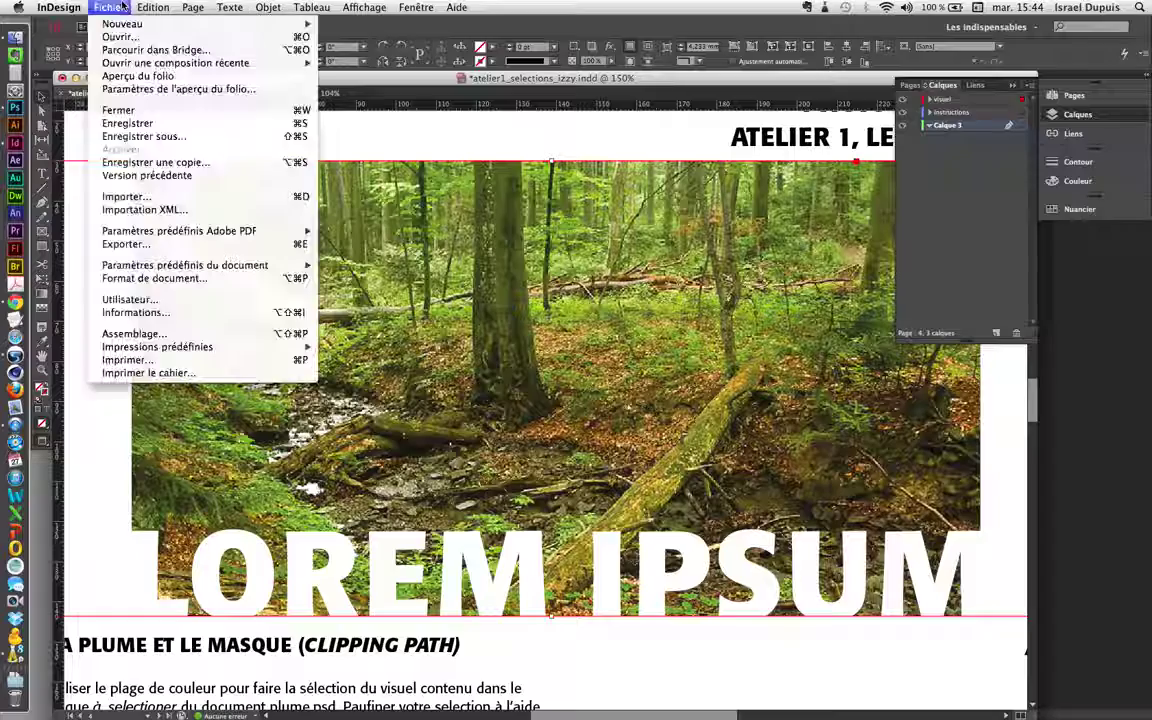
{"action": "left_click", "coordinate": [175, 199]}
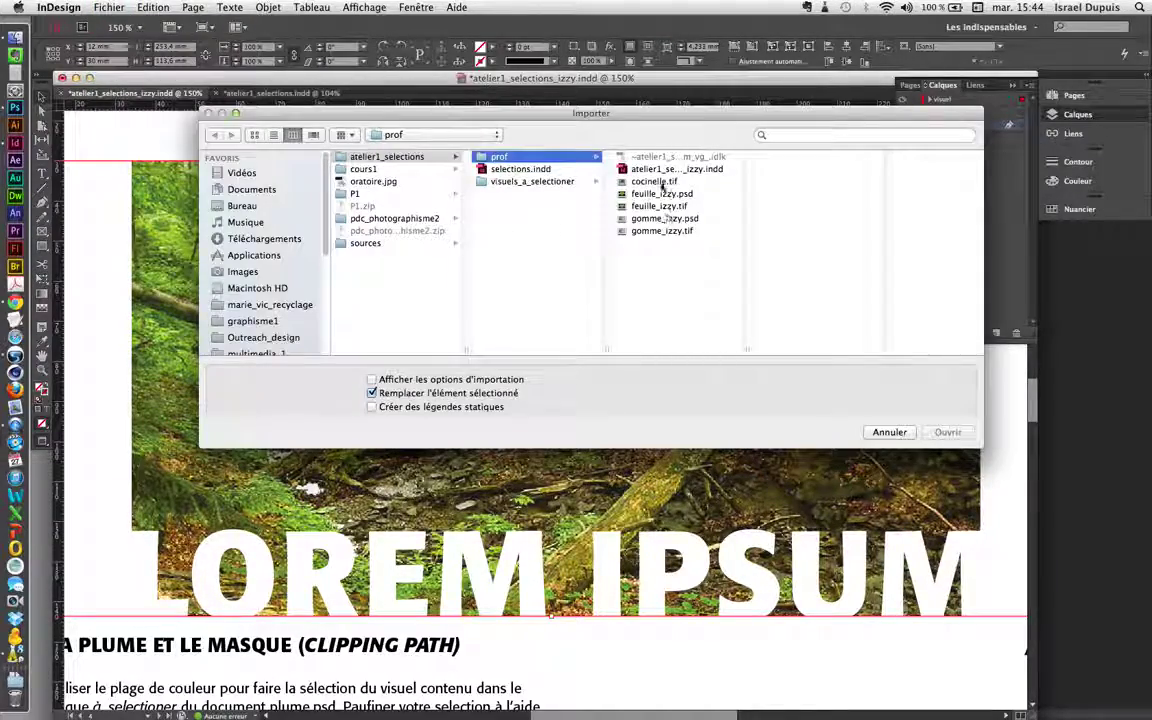
{"action": "left_click", "coordinate": [655, 181]}
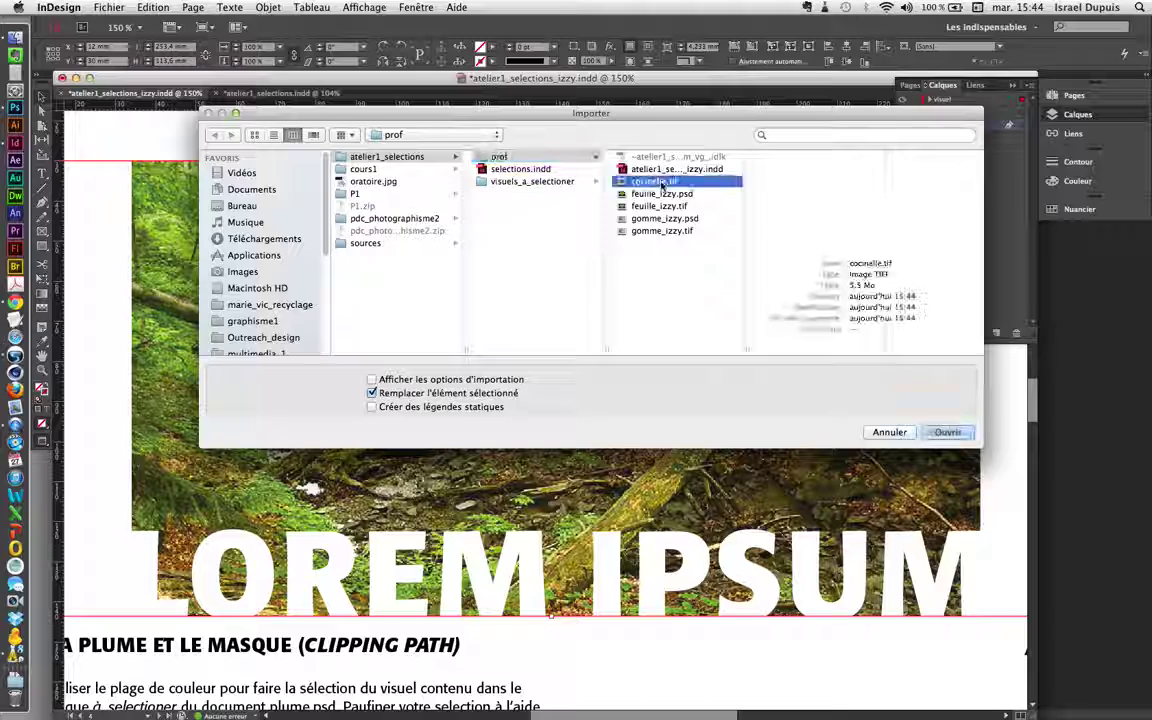
{"action": "left_click", "coordinate": [948, 432]}
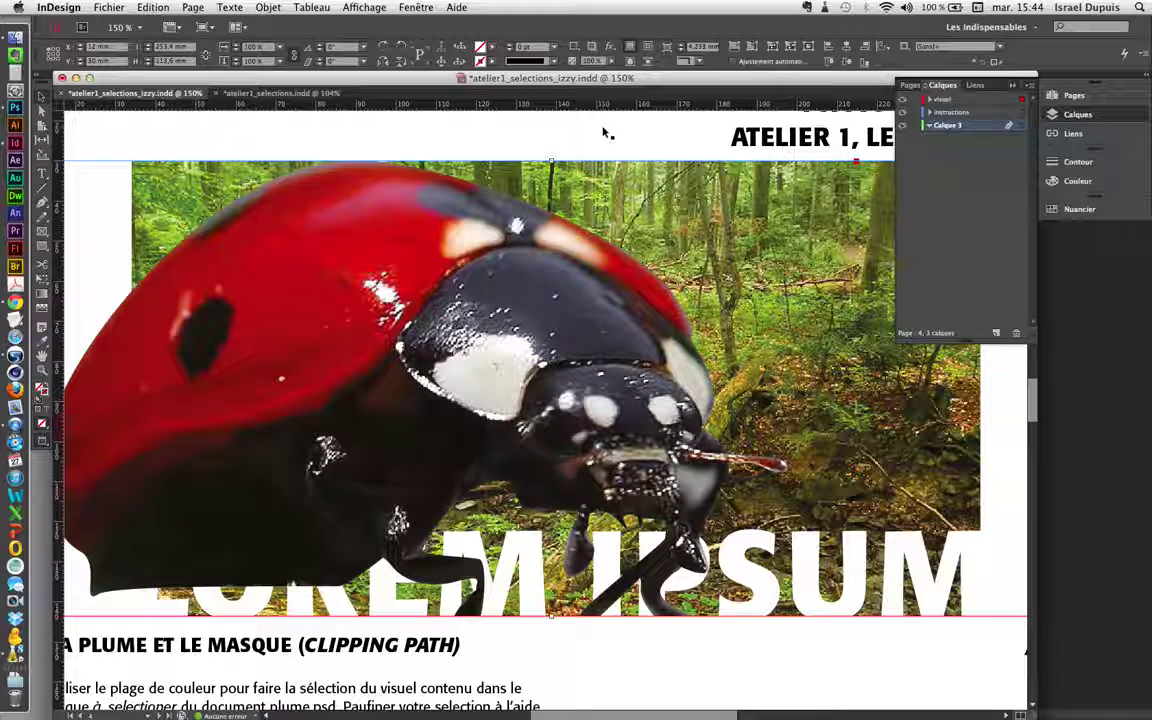
{"action": "key", "text": "super+z"}
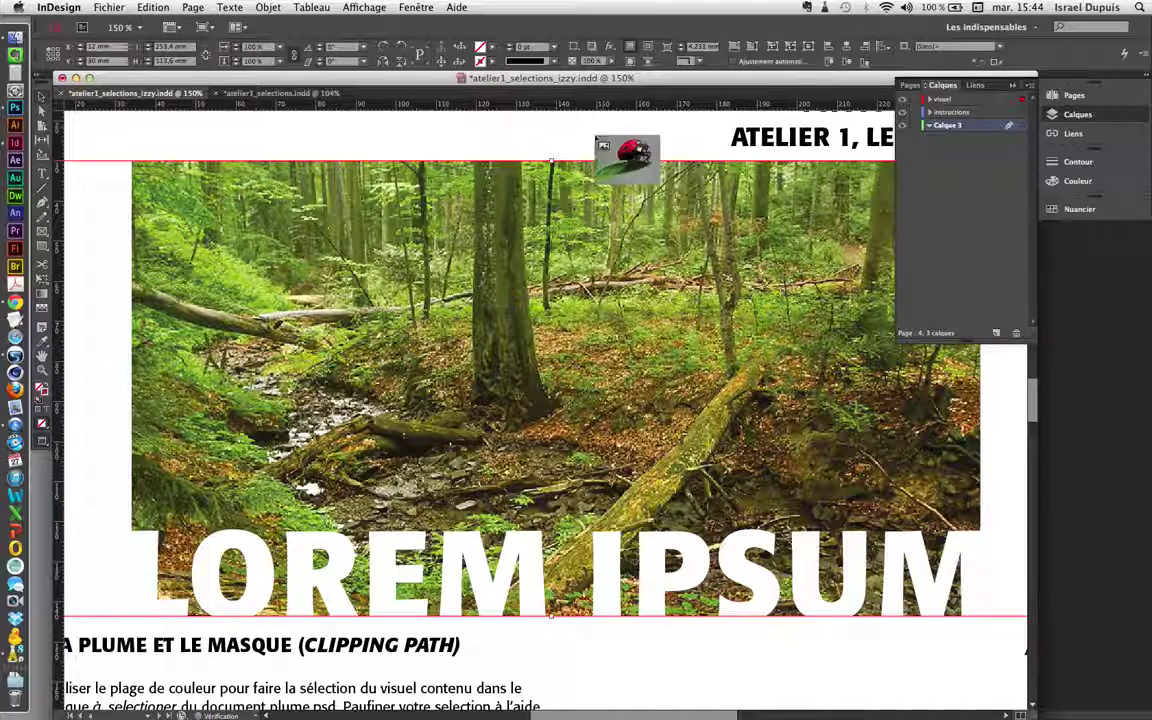
Place the ladybug image on the Calque 3 layer, undo that placement, and place it on the visuel layer instead
{"action": "left_click_drag", "start_coordinate": [595, 135], "coordinate": [968, 652]}
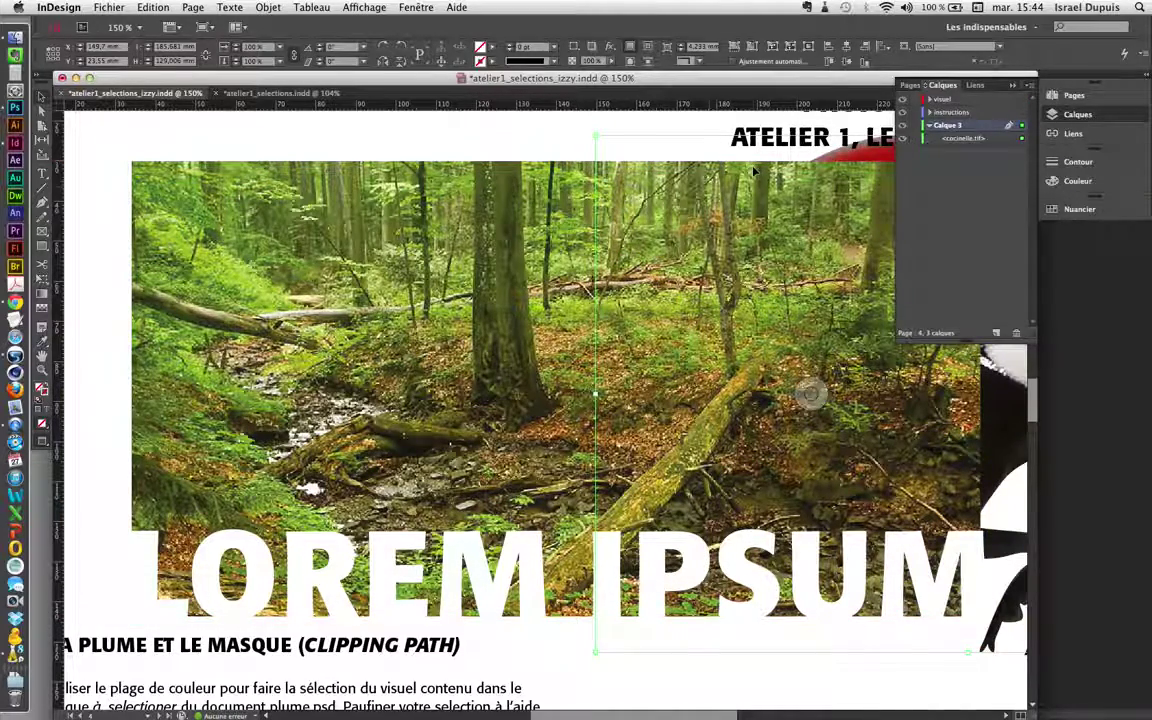
{"action": "key", "text": "super+z"}
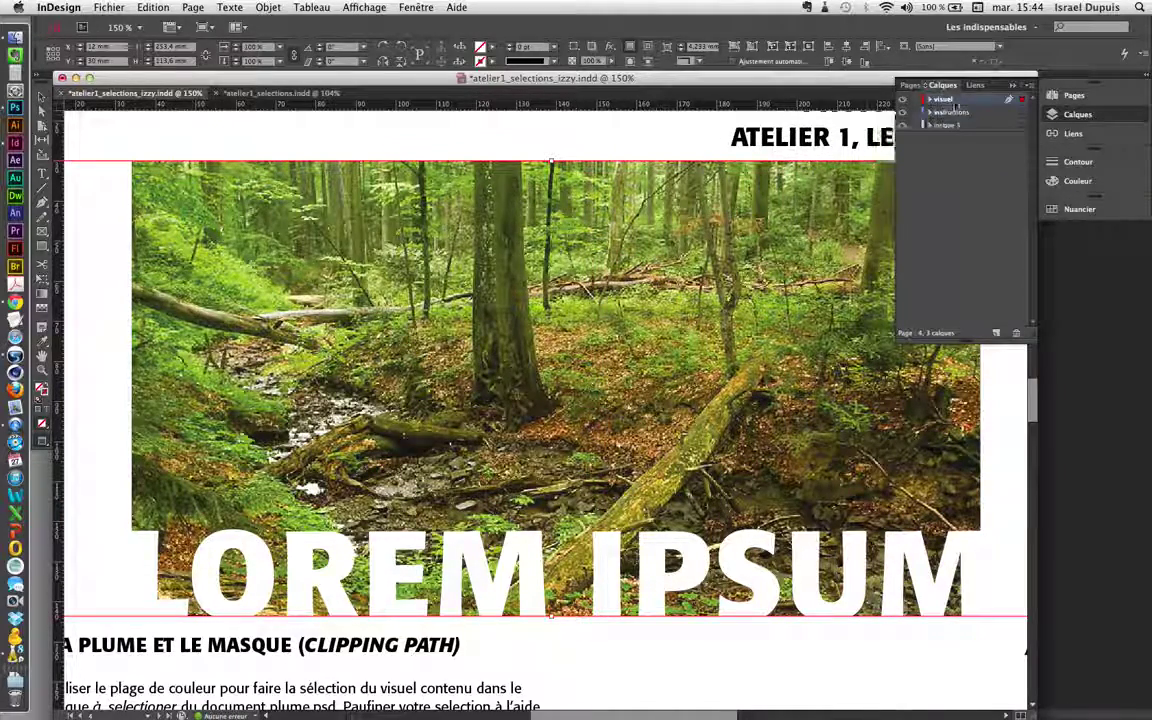
{"action": "left_click_drag", "start_coordinate": [596, 128], "coordinate": [968, 643]}
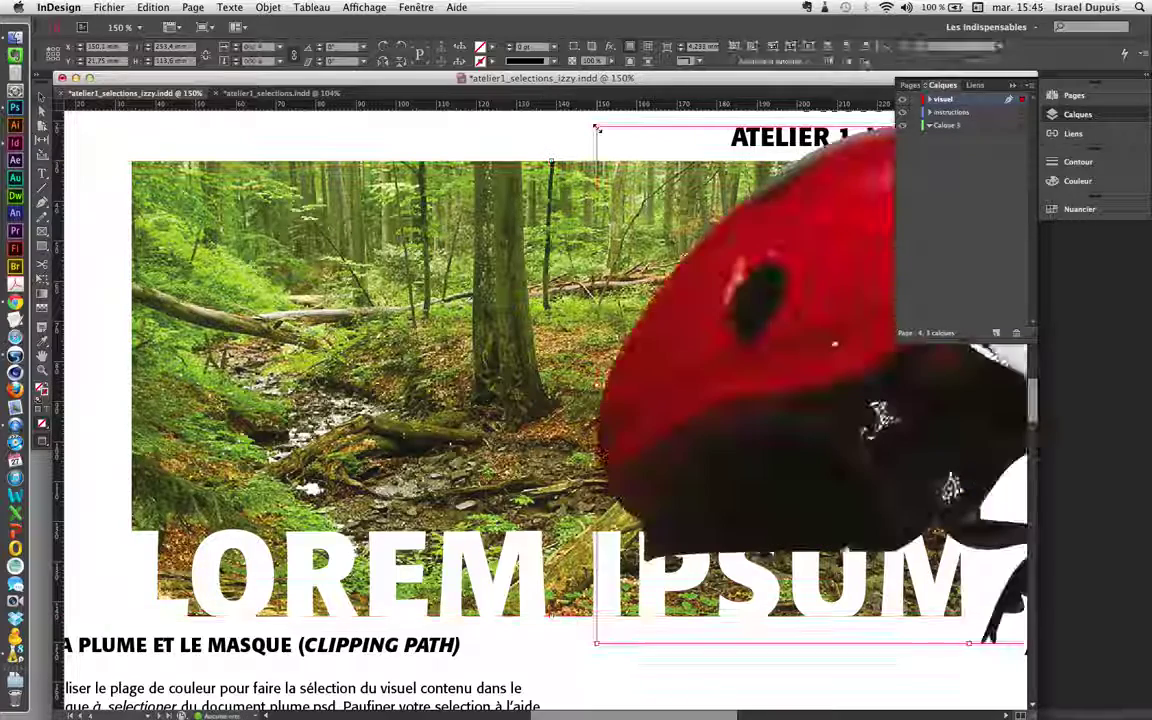
Move the ladybug over the forest photo, reduce its frame to about 116 by 81 mm and reposition it near the photo's centre
{"action": "left_click_drag", "start_coordinate": [763, 294], "coordinate": [403, 295]}
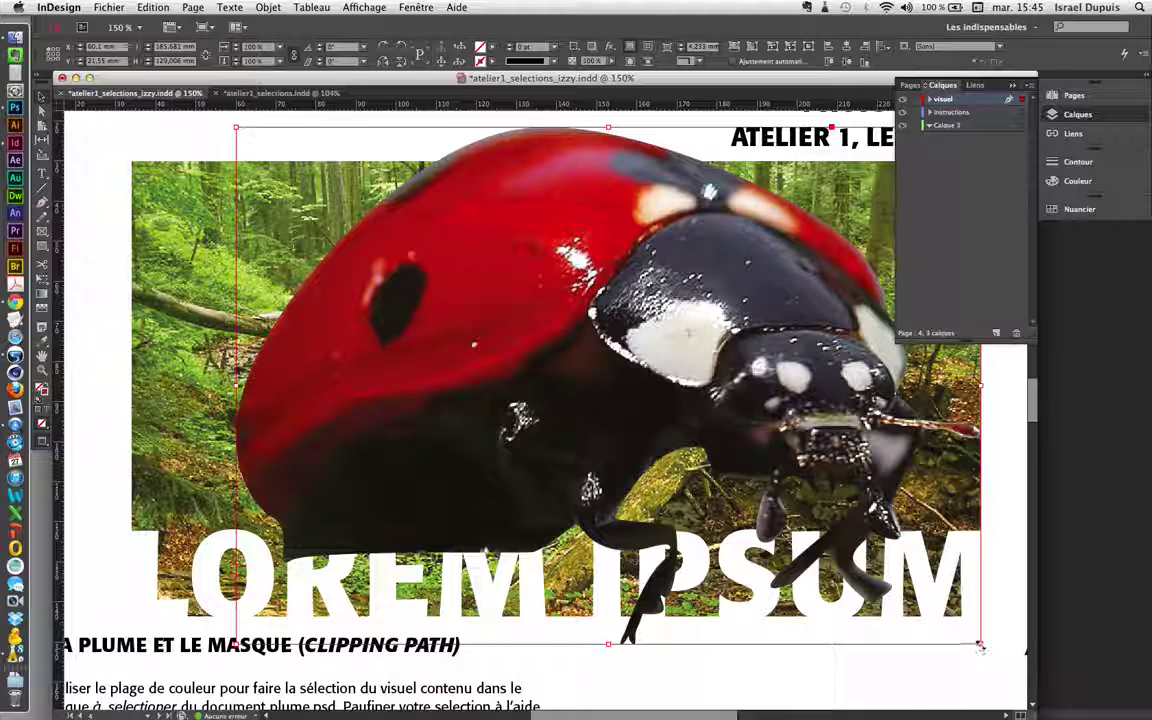
{"action": "left_click_drag", "start_coordinate": [979, 645], "coordinate": [700, 440]}
{"action": "left_click_drag", "start_coordinate": [614, 298], "coordinate": [706, 423]}
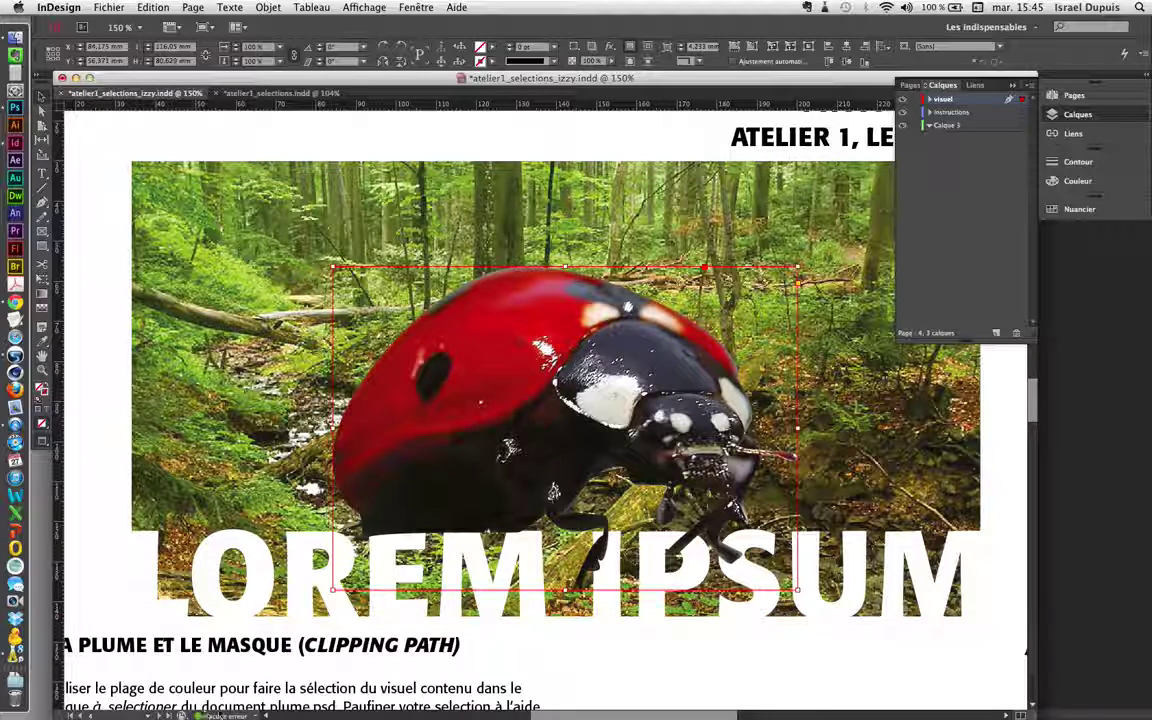
Show the document's pages, reselect the ladybug and move it down to the bottom edge of the LOREM IPSUM lettering
{"action": "left_click", "coordinate": [910, 85]}
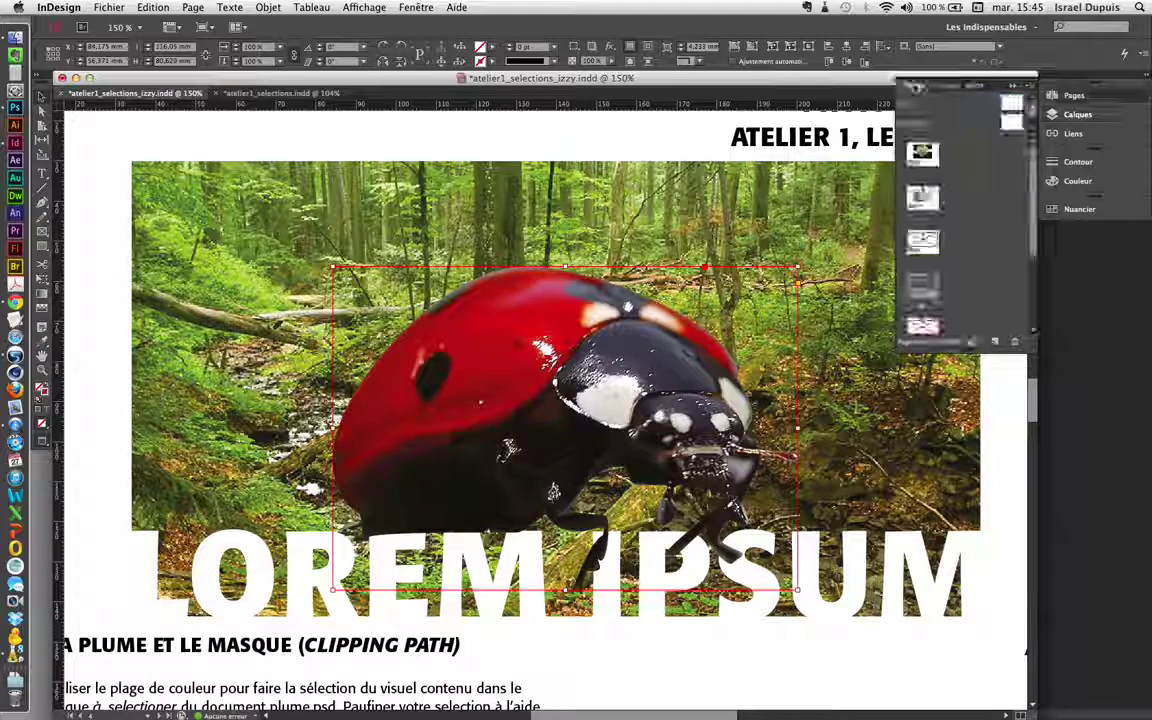
{"action": "left_click", "coordinate": [565, 428]}
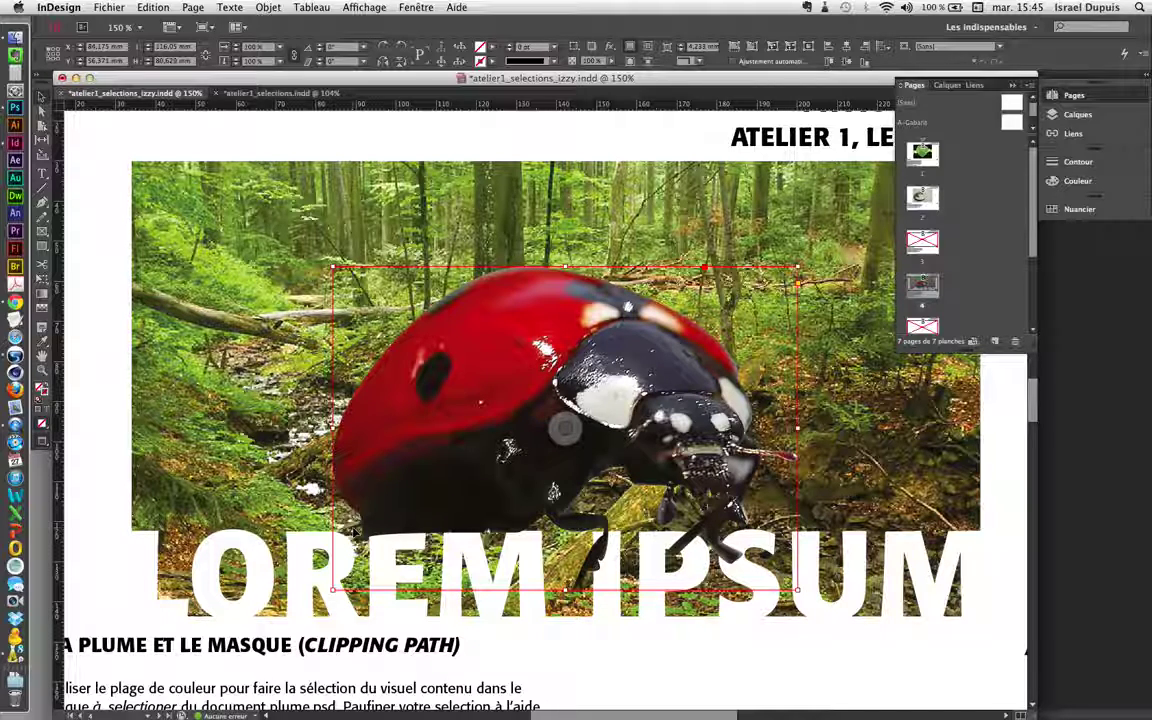
{"action": "left_click", "coordinate": [748, 684]}
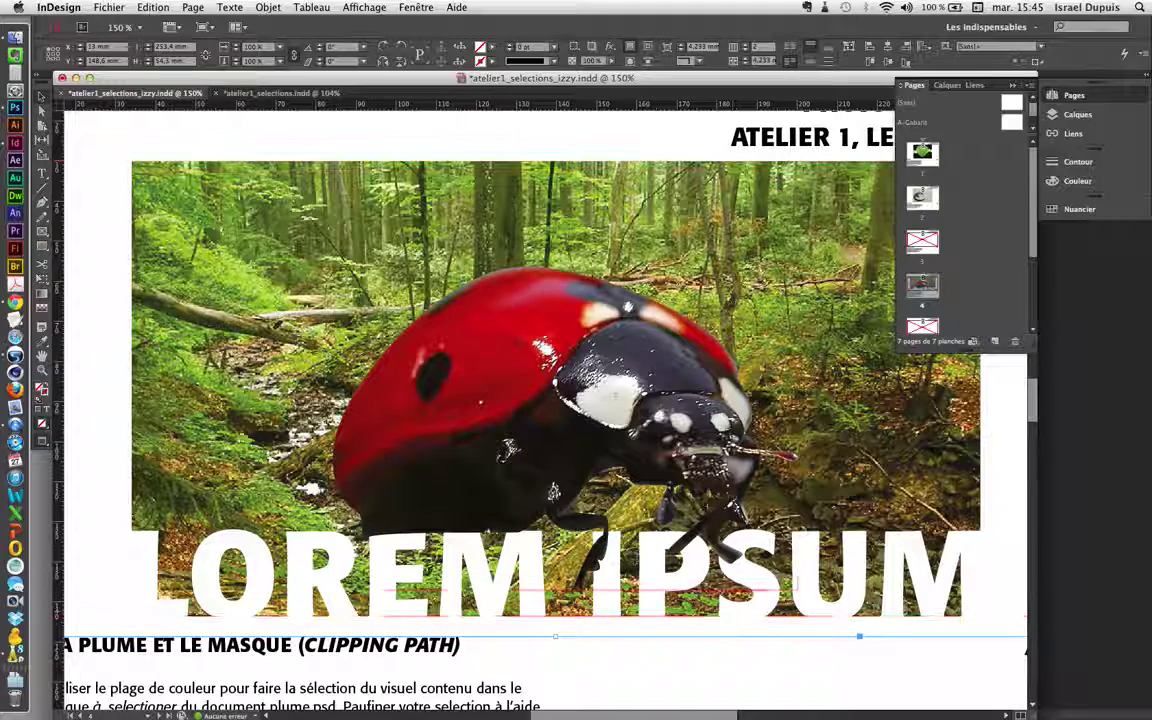
{"action": "left_click", "coordinate": [710, 455]}
{"action": "left_click_drag", "start_coordinate": [710, 455], "coordinate": [720, 480]}
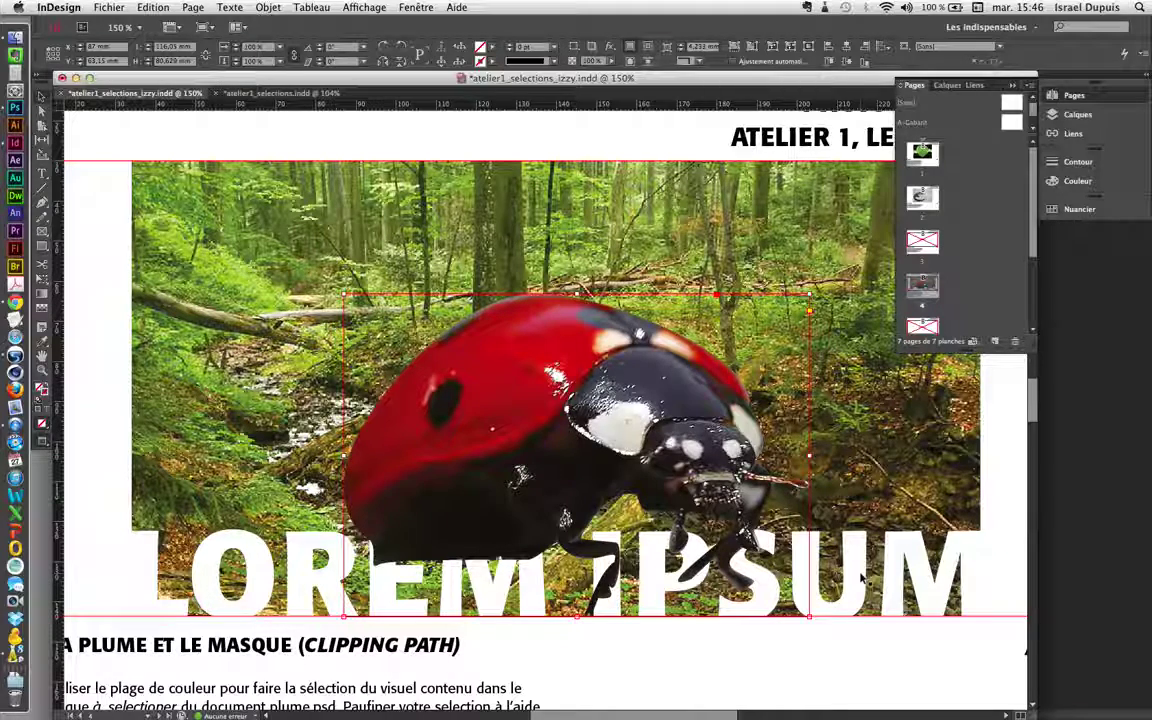
Move the ladybug down so it overlaps the LOREM IPSUM lettering and the instruction text, and check the clipped background there
{"action": "left_click", "coordinate": [738, 563]}
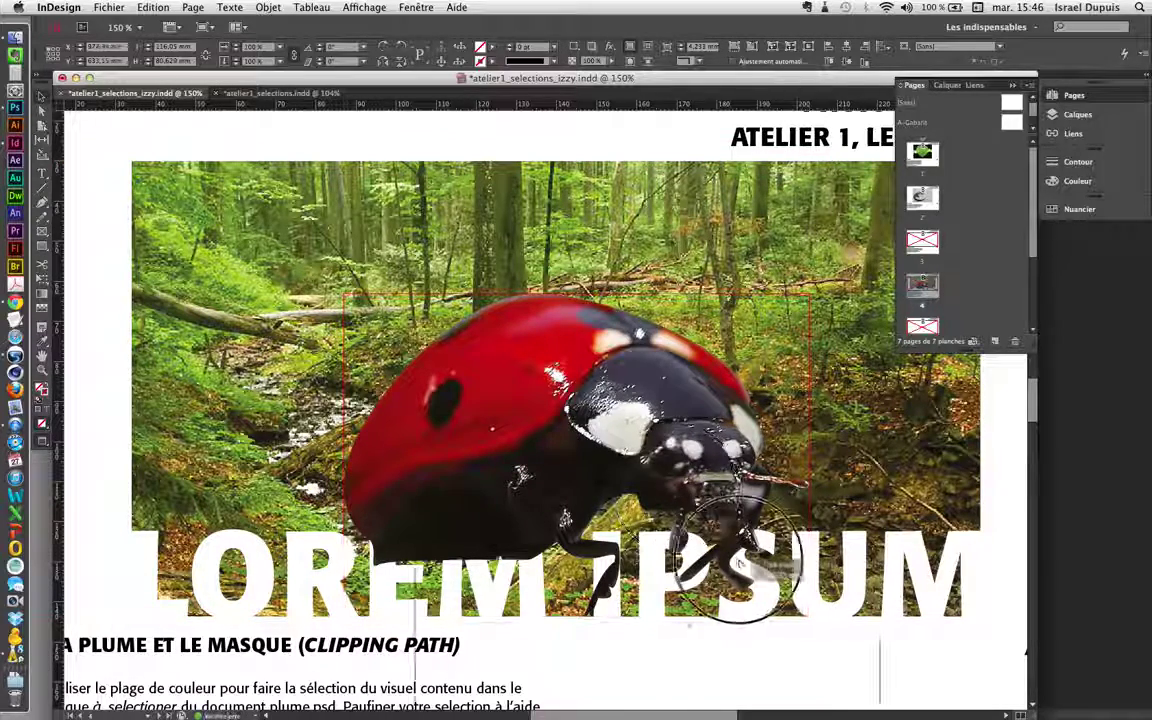
{"action": "left_click_drag", "start_coordinate": [576, 407], "coordinate": [733, 605]}
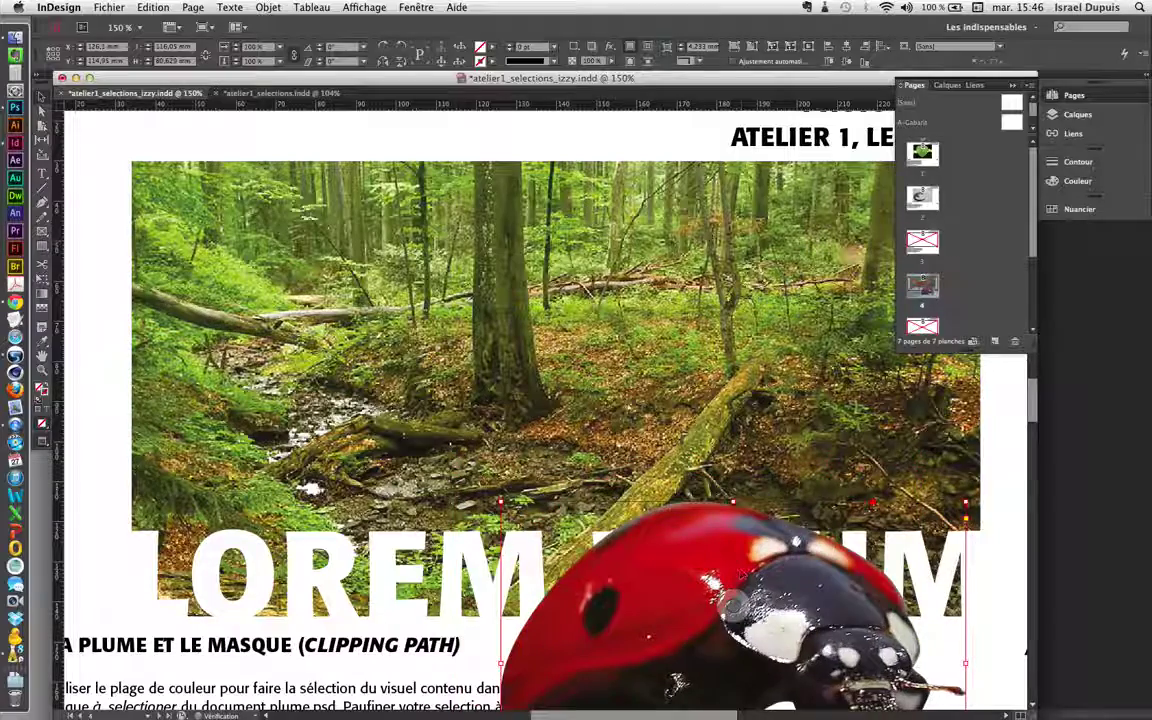
{"action": "scroll", "coordinate": [661, 532], "scroll_direction": "down", "scroll_amount": 10}
{"action": "scroll", "coordinate": [668, 512], "scroll_direction": "up", "scroll_amount": 9}
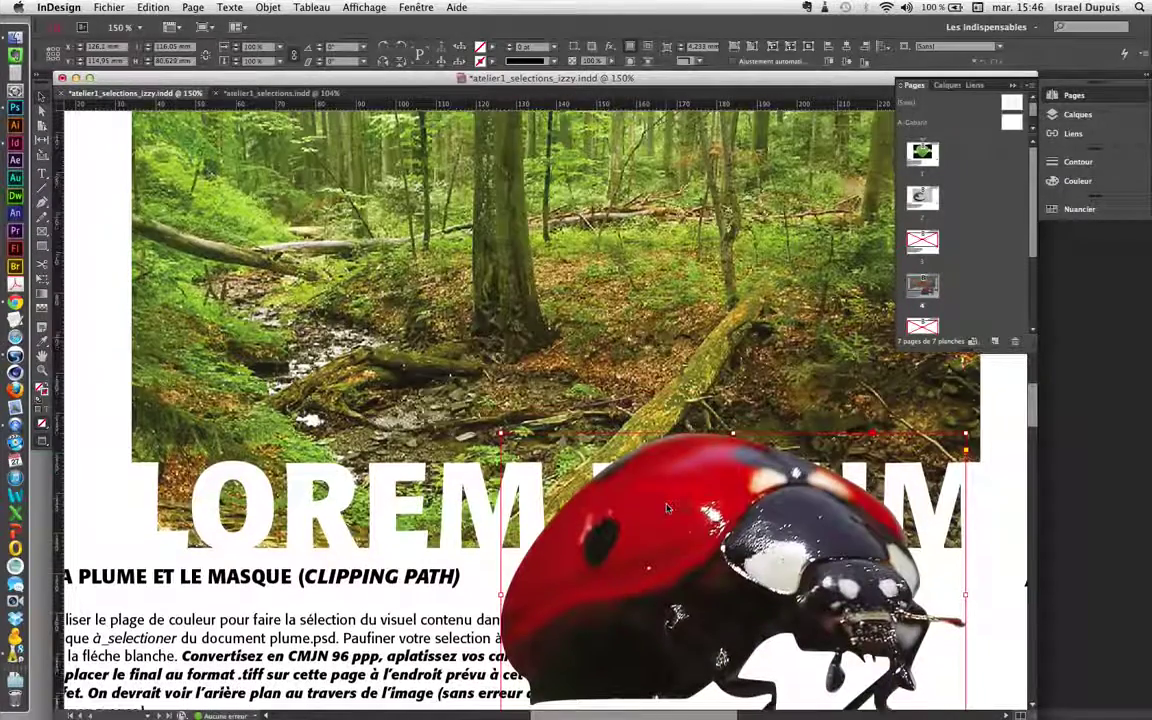
{"action": "scroll", "coordinate": [668, 508], "scroll_direction": "down", "scroll_amount": 2}
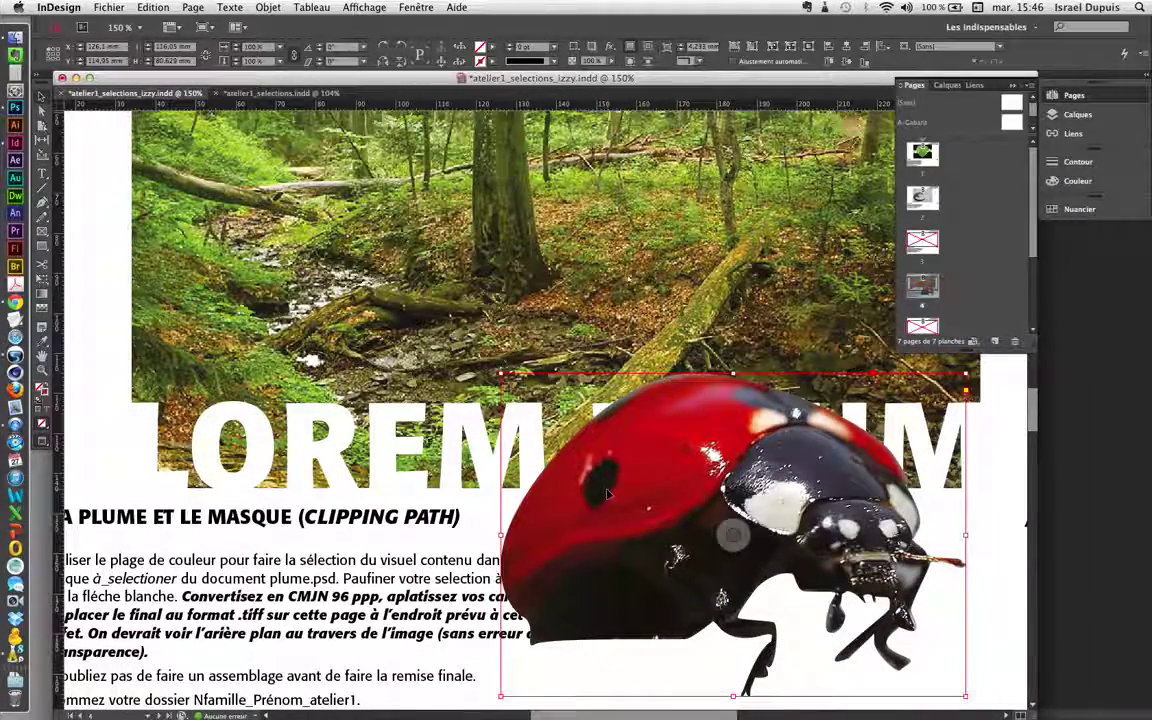